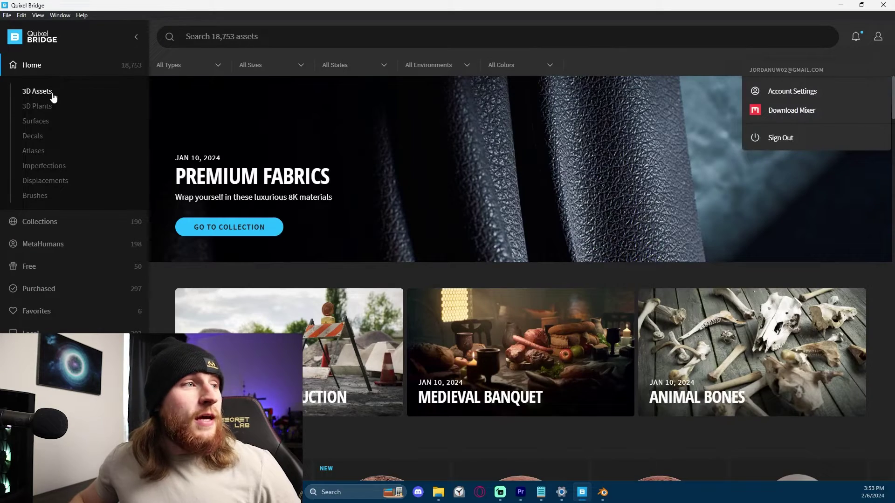
- Find Nordic Forest Rock Small under Trending 3D Assets and download it at 2K resolution
{"action": "left_click", "coordinate": [52, 95]}
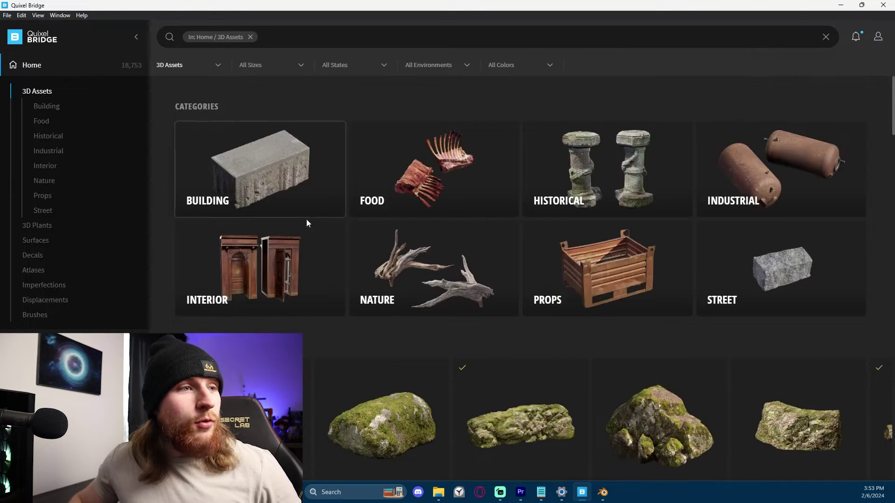
{"action": "scroll", "coordinate": [282, 181], "scroll_direction": "down", "scroll_amount": 3}
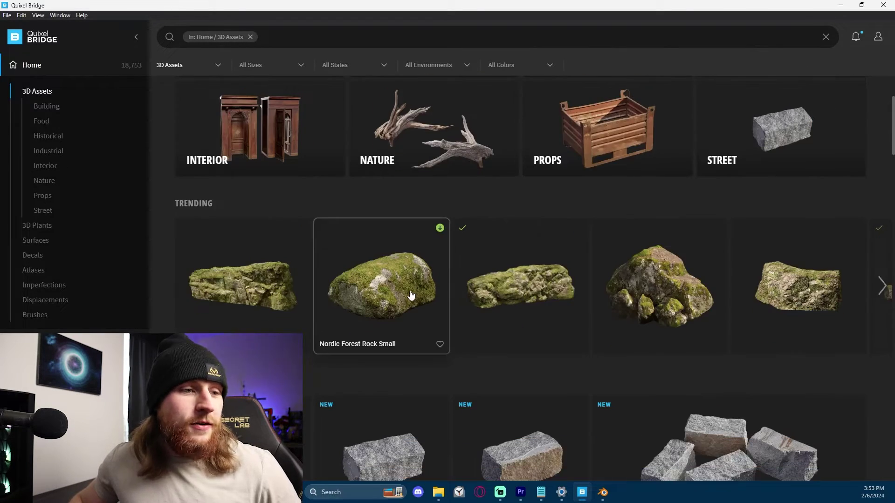
{"action": "left_click", "coordinate": [411, 295]}
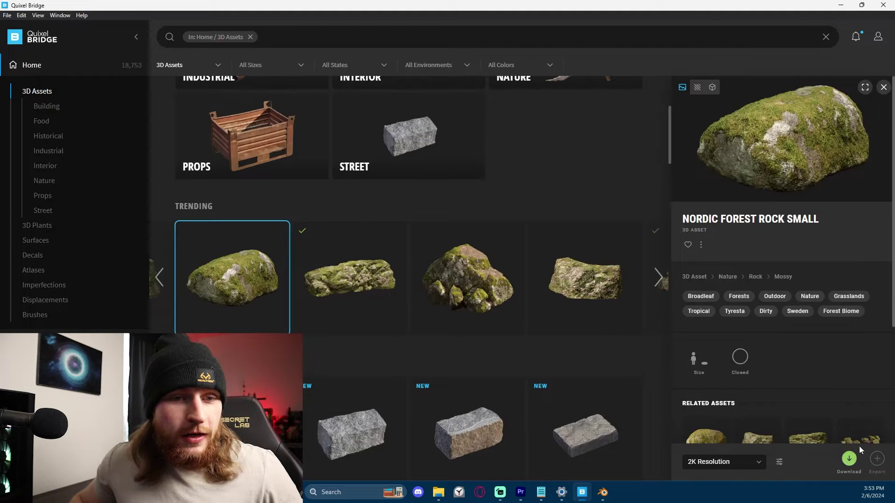
{"action": "left_click", "coordinate": [849, 459]}
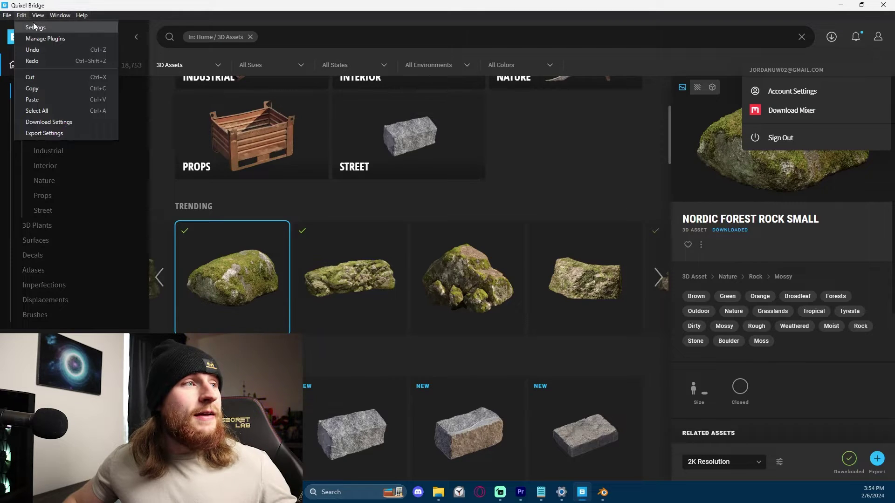
{"action": "left_click", "coordinate": [35, 26]}
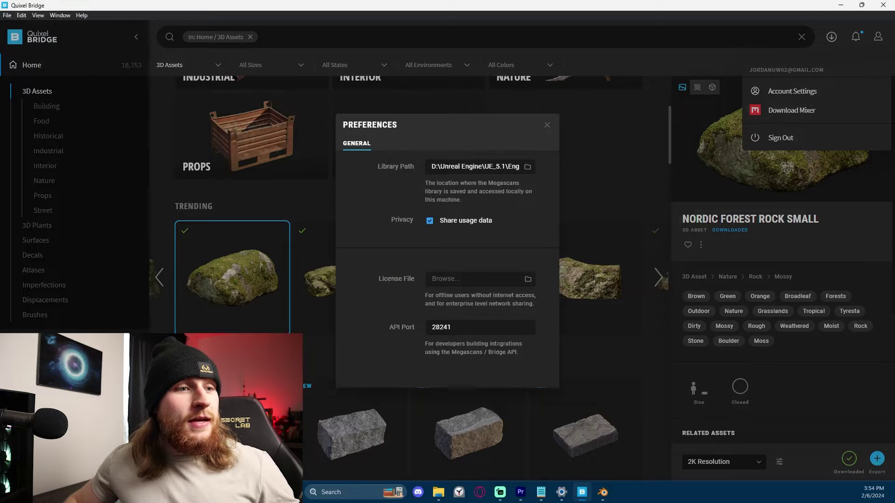
{"action": "left_click", "coordinate": [486, 333]}
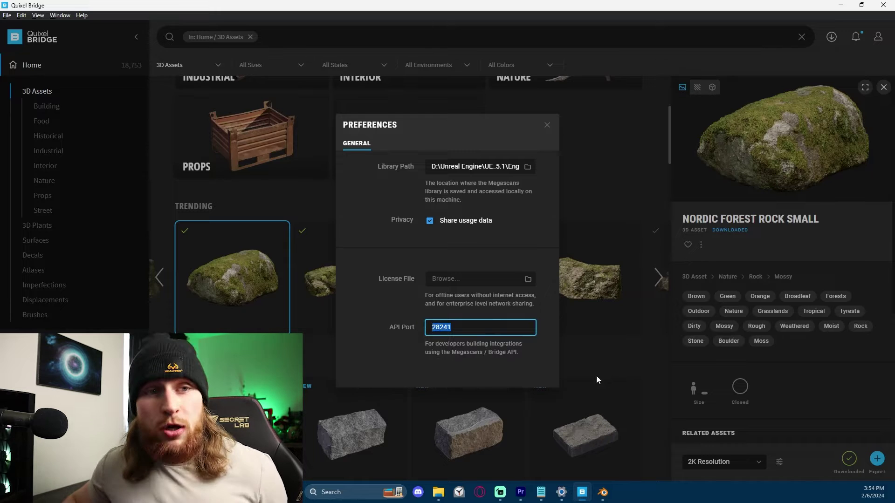
{"action": "left_click", "coordinate": [467, 334]}
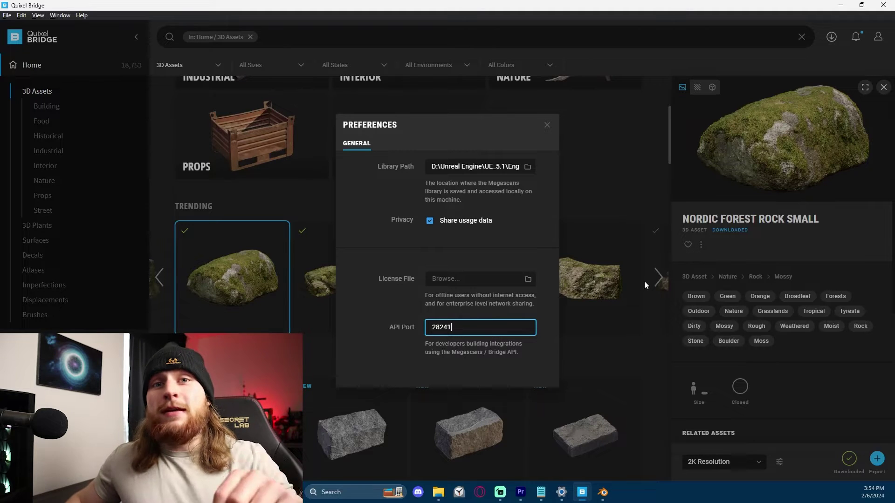
{"action": "left_click", "coordinate": [539, 124]}
{"action": "left_click", "coordinate": [541, 126]}
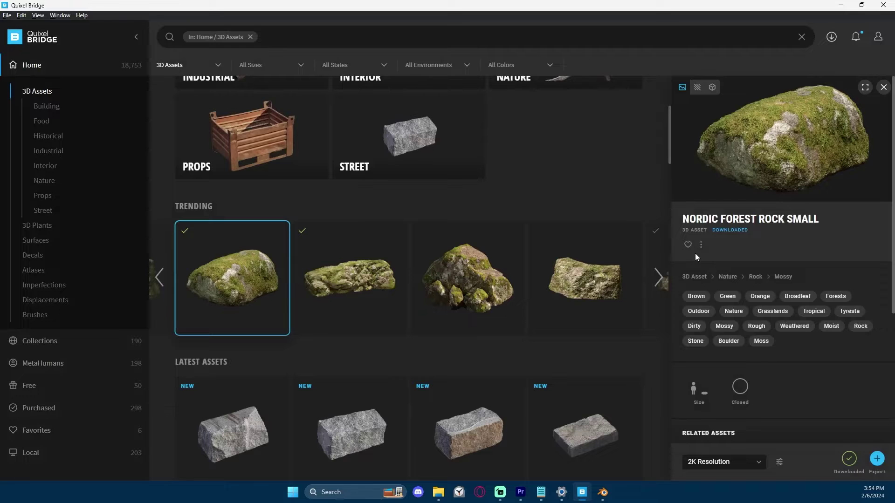
- Check Manage Plugins, then open the rock asset's folder on disk via Go to Files
{"action": "left_click", "coordinate": [22, 16]}
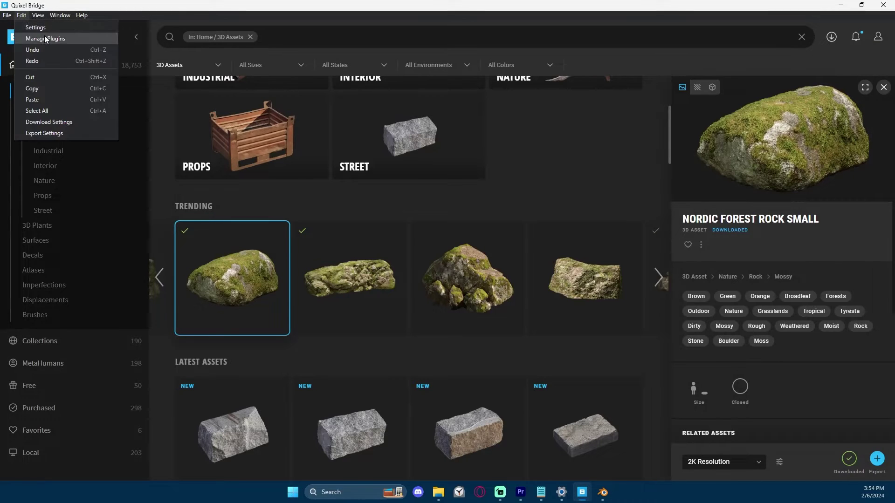
{"action": "left_click", "coordinate": [43, 37]}
{"action": "left_click", "coordinate": [548, 95]}
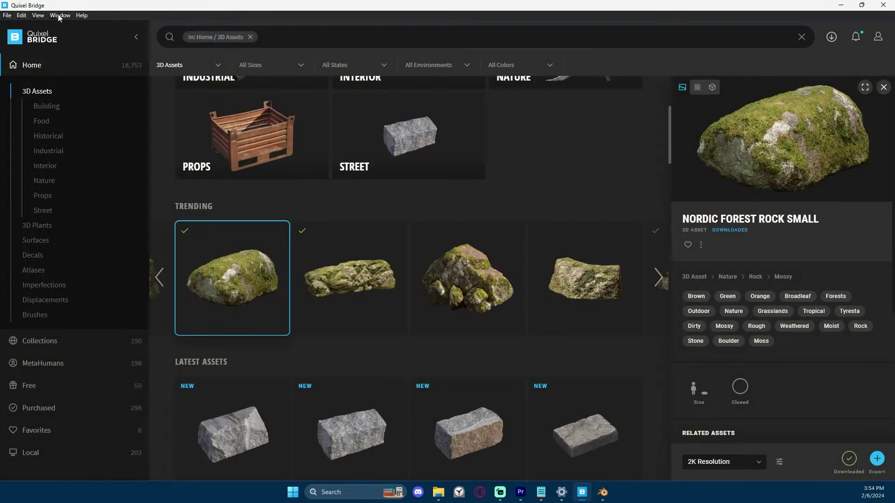
{"action": "left_click", "coordinate": [22, 15]}
{"action": "left_click", "coordinate": [33, 27]}
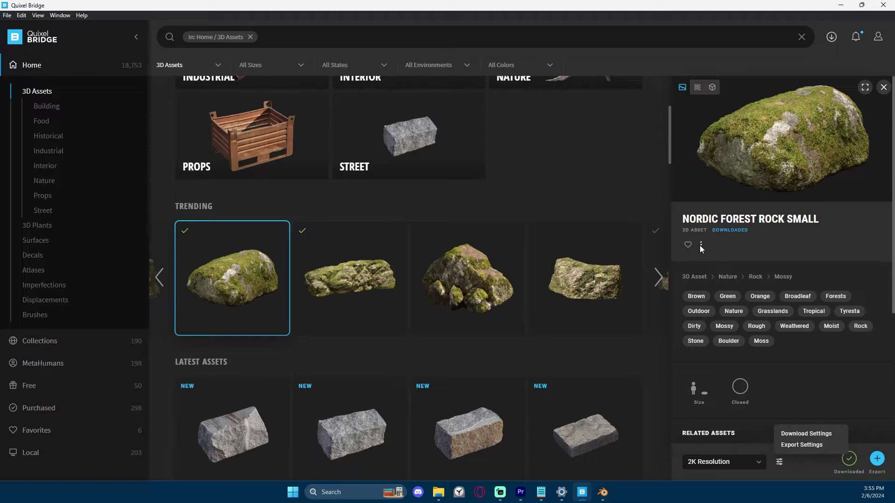
{"action": "left_click", "coordinate": [701, 245]}
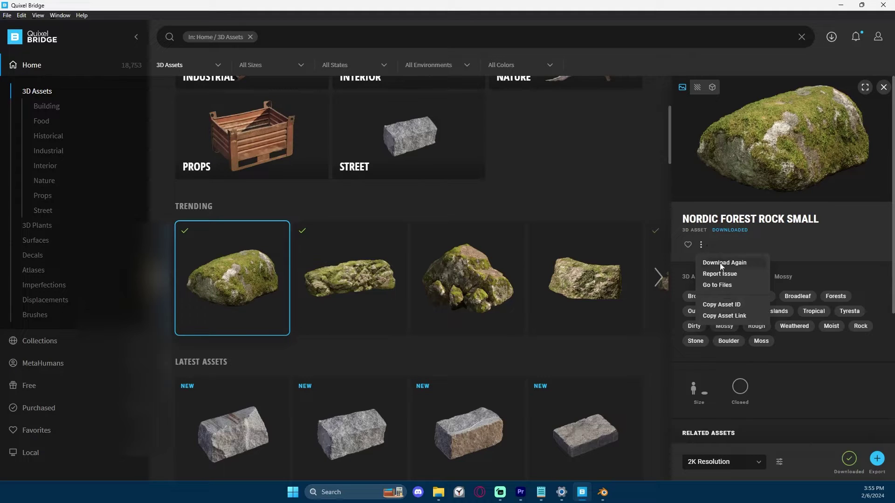
{"action": "left_click", "coordinate": [730, 285]}
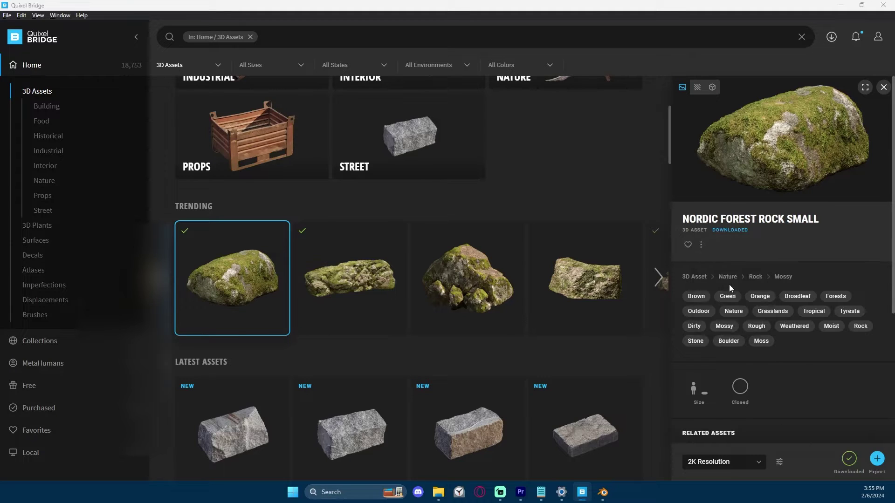
- Go from the 3d downloads folder into rock_mossy_xjiifd1 and preview xjiifd1_2K_Albedo
{"action": "left_click", "coordinate": [194, 215]}
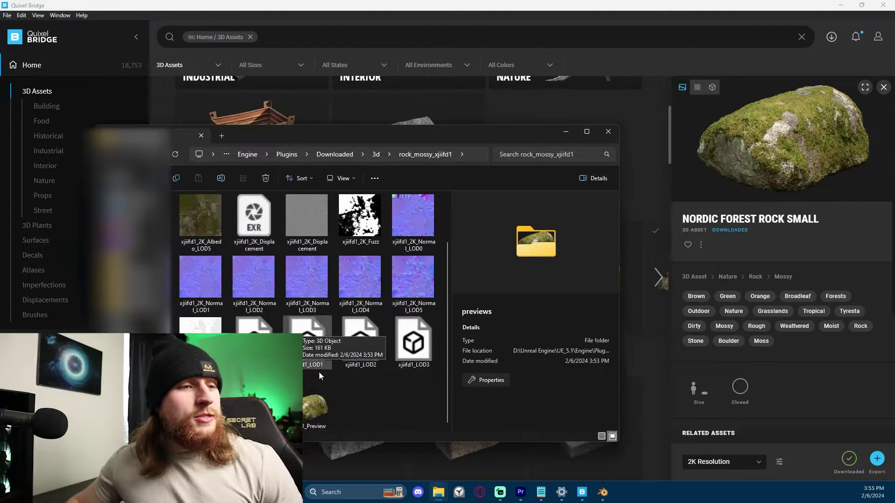
{"action": "scroll", "coordinate": [294, 279], "scroll_direction": "up", "scroll_amount": 2}
{"action": "scroll", "coordinate": [291, 273], "scroll_direction": "down", "scroll_amount": 2}
{"action": "scroll", "coordinate": [280, 268], "scroll_direction": "up", "scroll_amount": 2}
{"action": "left_click", "coordinate": [375, 154]}
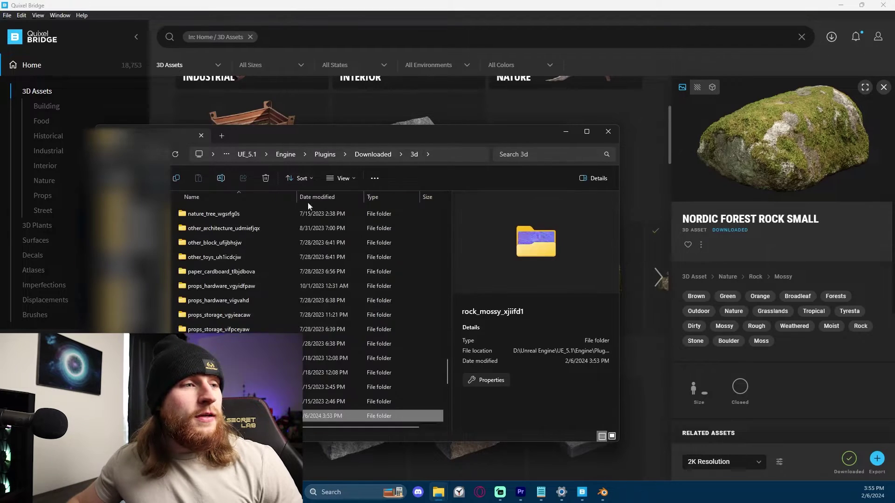
{"action": "scroll", "coordinate": [268, 280], "scroll_direction": "up", "scroll_amount": 10}
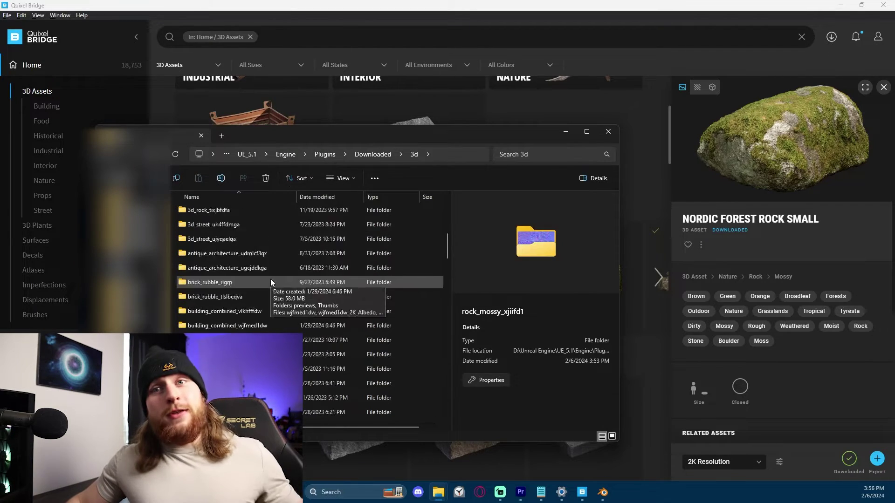
{"action": "scroll", "coordinate": [266, 298], "scroll_direction": "down", "scroll_amount": 10}
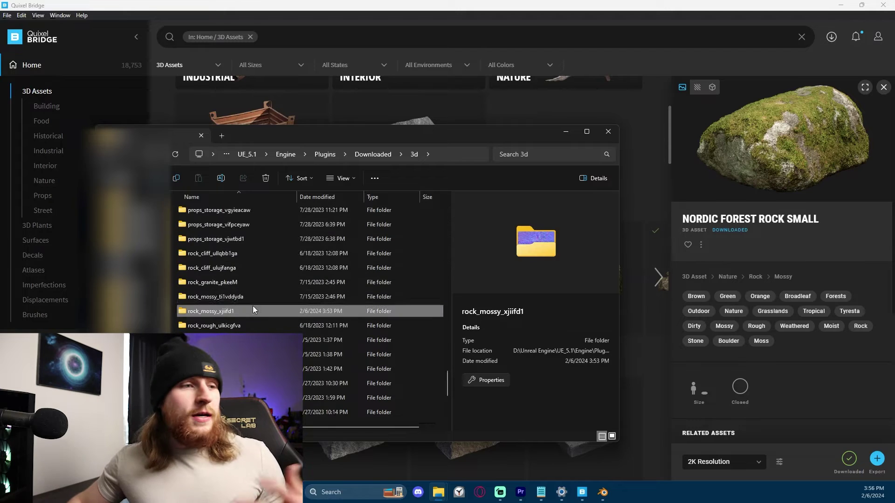
{"action": "double_click", "coordinate": [253, 306]}
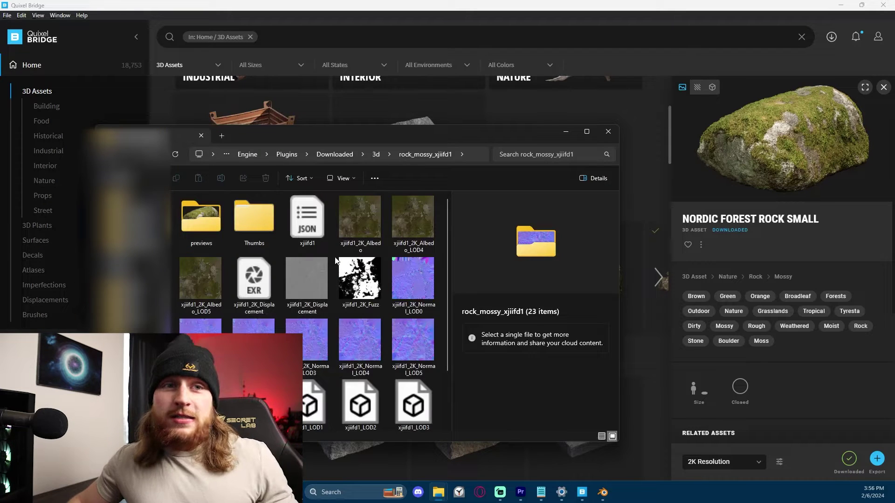
{"action": "left_click", "coordinate": [352, 220]}
{"action": "scroll", "coordinate": [327, 341], "scroll_direction": "down", "scroll_amount": 2}
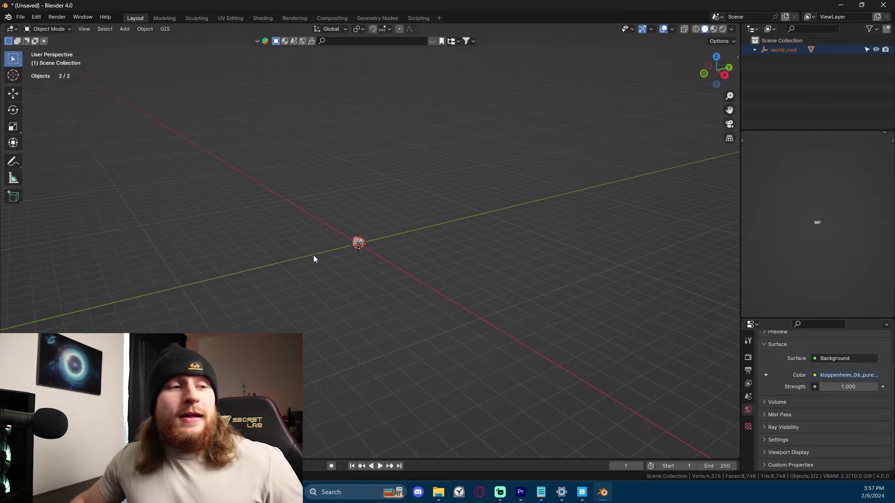
- Switch the viewport to Rendered shading and select the mossy rock at the origin
{"action": "scroll", "coordinate": [311, 259], "scroll_direction": "up", "scroll_amount": 4}
{"action": "middle_click_drag", "start_coordinate": [476, 247], "coordinate": [431, 257], "text": "shift"}
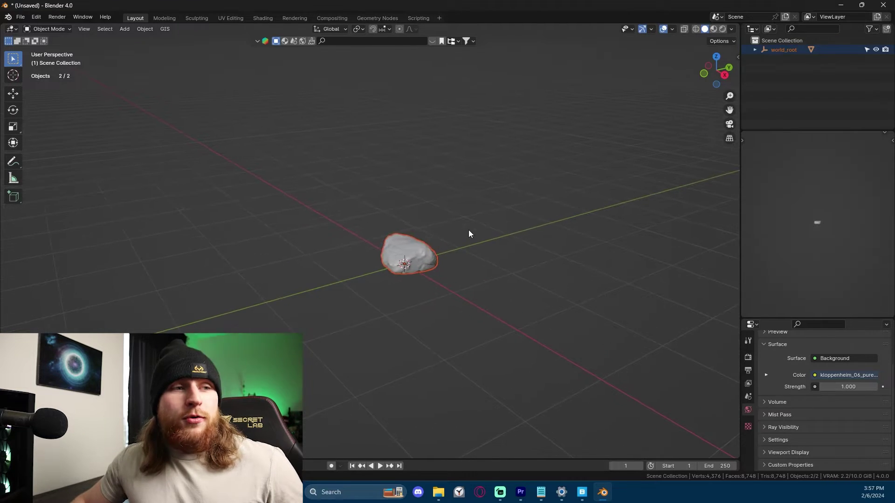
{"action": "key", "text": "z"}
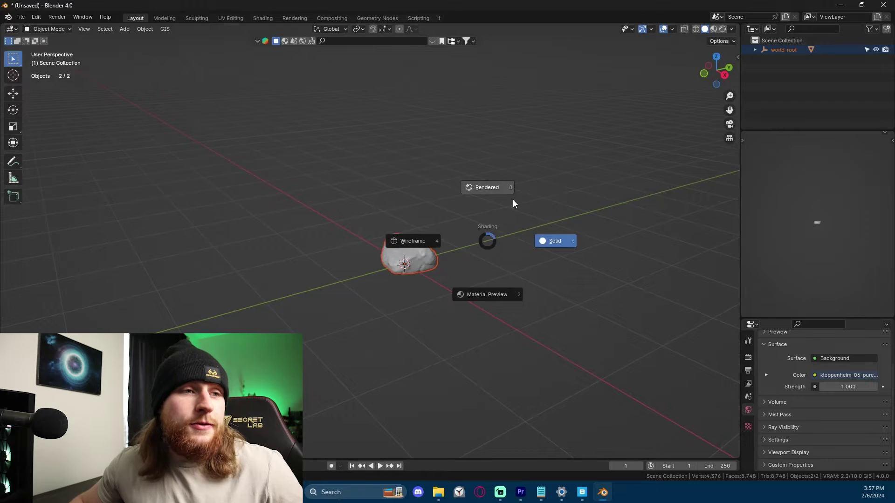
{"action": "left_click", "coordinate": [511, 200]}
{"action": "scroll", "coordinate": [469, 231], "scroll_direction": "down", "scroll_amount": 2}
{"action": "scroll", "coordinate": [474, 232], "scroll_direction": "up", "scroll_amount": 4}
{"action": "middle_click_drag", "start_coordinate": [475, 231], "coordinate": [492, 247]}
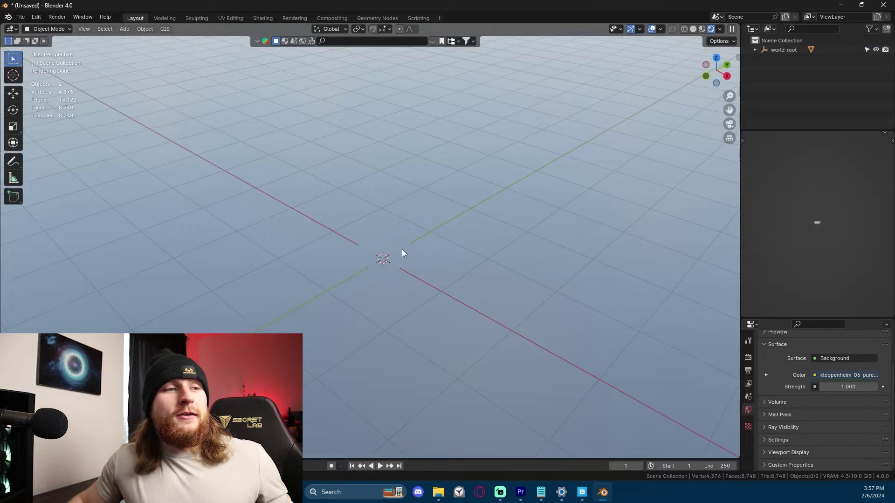
{"action": "left_click", "coordinate": [403, 253]}
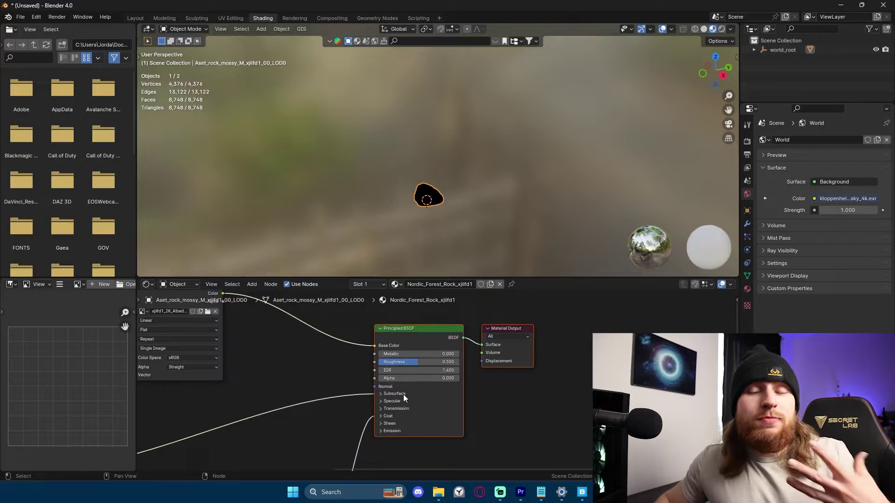
- Expand the Principled BSDF's Subsurface and Coat sections to trace the roughness link
{"action": "left_click", "coordinate": [404, 394]}
{"action": "middle_click_drag", "start_coordinate": [484, 410], "coordinate": [504, 381]}
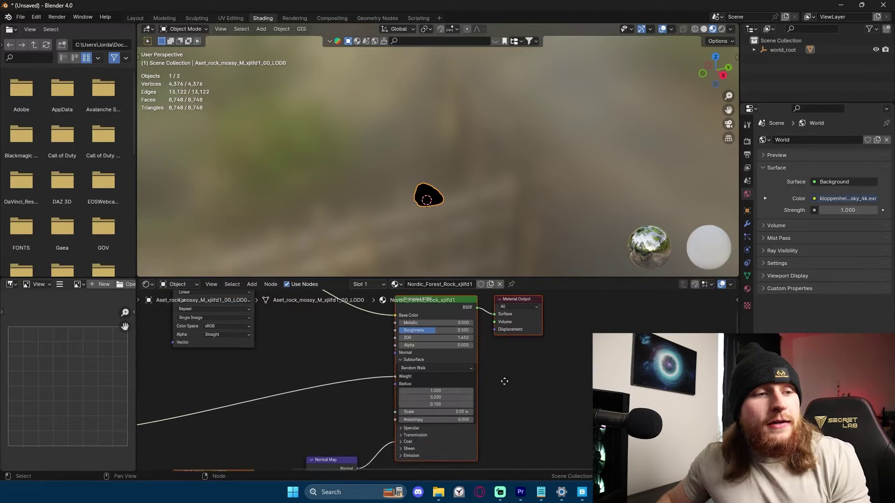
{"action": "left_click", "coordinate": [405, 442]}
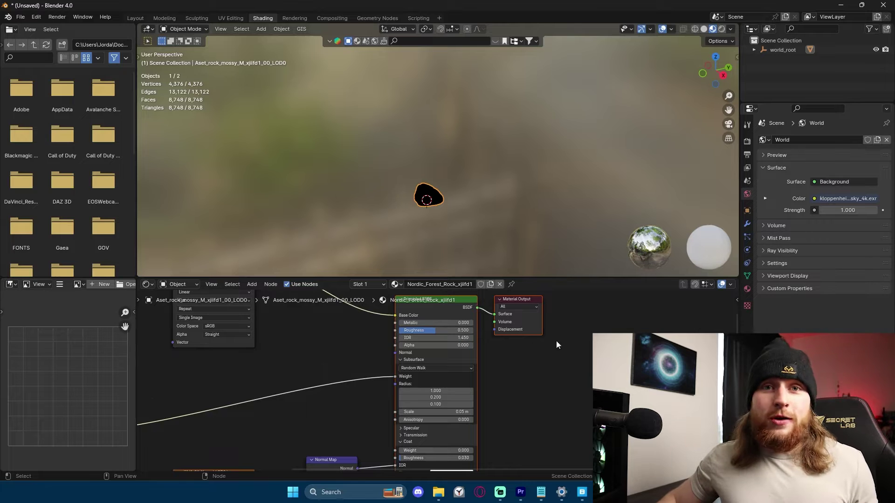
{"action": "middle_click_drag", "start_coordinate": [466, 329], "coordinate": [480, 390]}
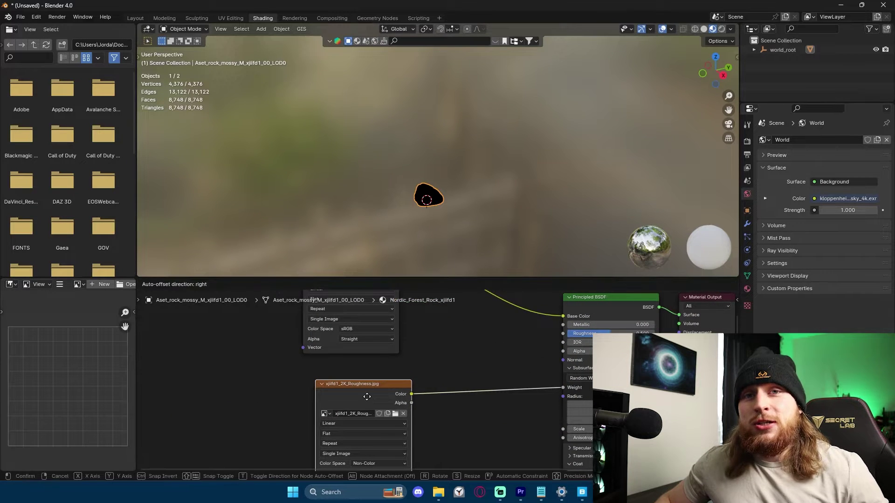
{"action": "scroll", "coordinate": [555, 402], "scroll_direction": "up", "scroll_amount": 2}
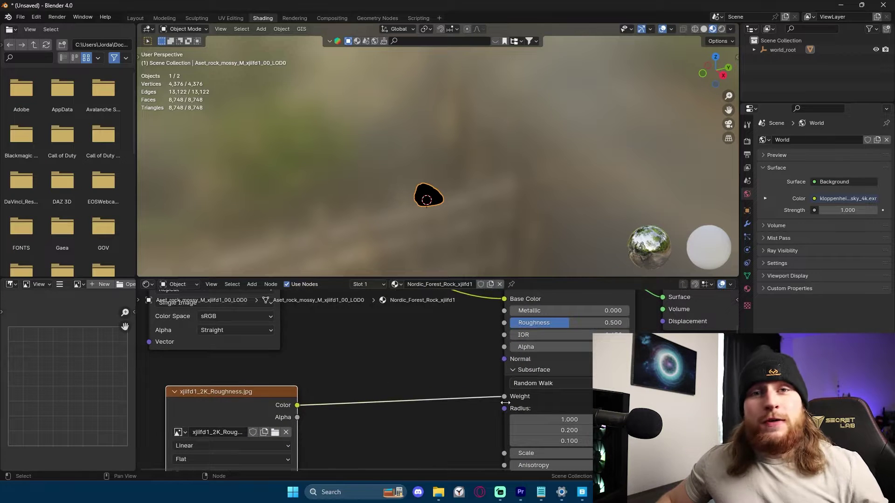
- Move the Roughness texture link from Subsurface Weight onto the BSDF's Roughness input
{"action": "left_click_drag", "start_coordinate": [504, 397], "coordinate": [502, 321]}
{"action": "scroll", "coordinate": [437, 365], "scroll_direction": "down", "scroll_amount": 1}
{"action": "scroll", "coordinate": [440, 236], "scroll_direction": "up", "scroll_amount": 6}
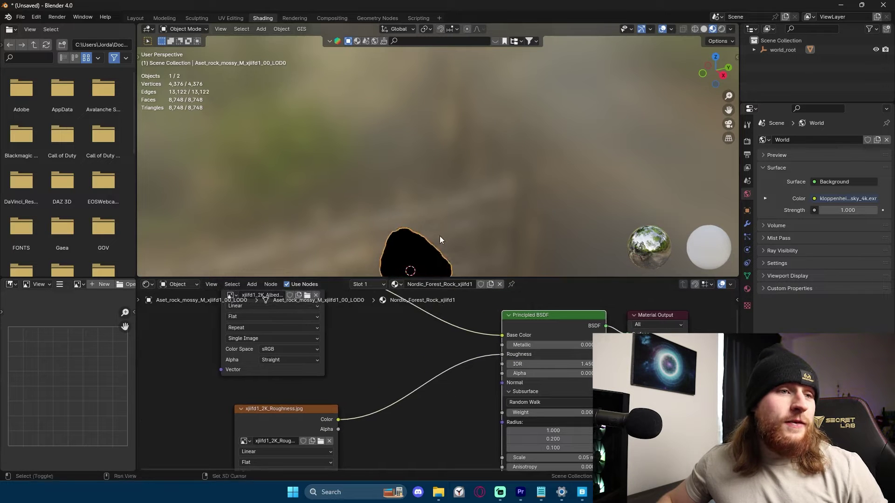
{"action": "scroll", "coordinate": [457, 223], "scroll_direction": "down", "scroll_amount": 1}
{"action": "middle_click_drag", "start_coordinate": [469, 224], "coordinate": [472, 202], "text": "shift"}
{"action": "scroll", "coordinate": [484, 373], "scroll_direction": "down", "scroll_amount": 4}
{"action": "middle_click_drag", "start_coordinate": [485, 372], "coordinate": [490, 314]}
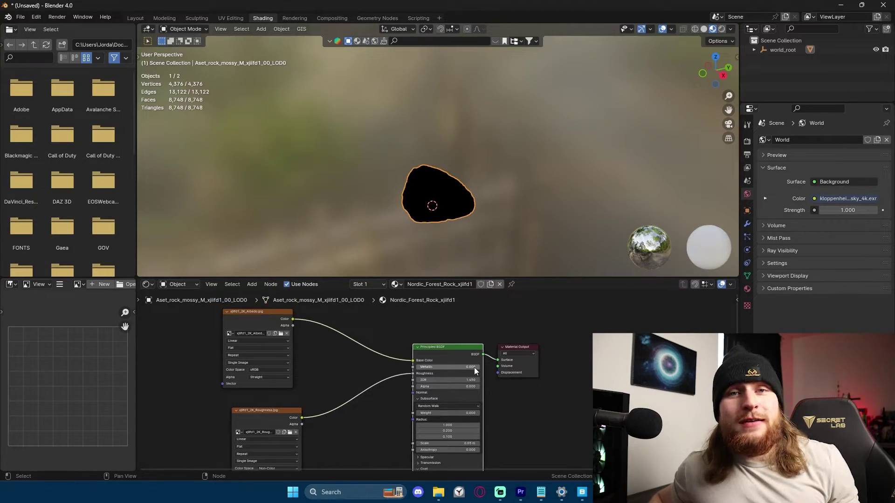
{"action": "left_click_drag", "start_coordinate": [450, 350], "coordinate": [429, 384]}
{"action": "right_click", "coordinate": [430, 384]}
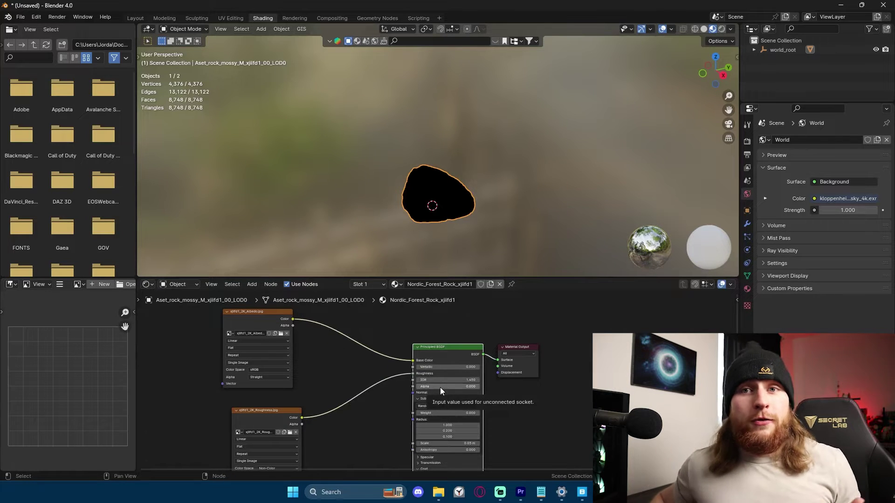
- Switch to Rendered shading and set the Principled BSDF Alpha to 1.000
{"action": "scroll", "coordinate": [538, 368], "scroll_direction": "up", "scroll_amount": 2}
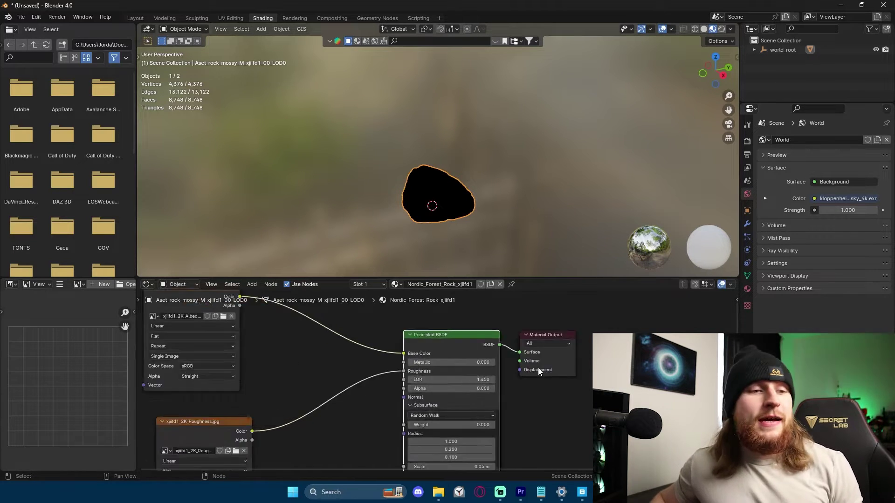
{"action": "left_click", "coordinate": [721, 29]}
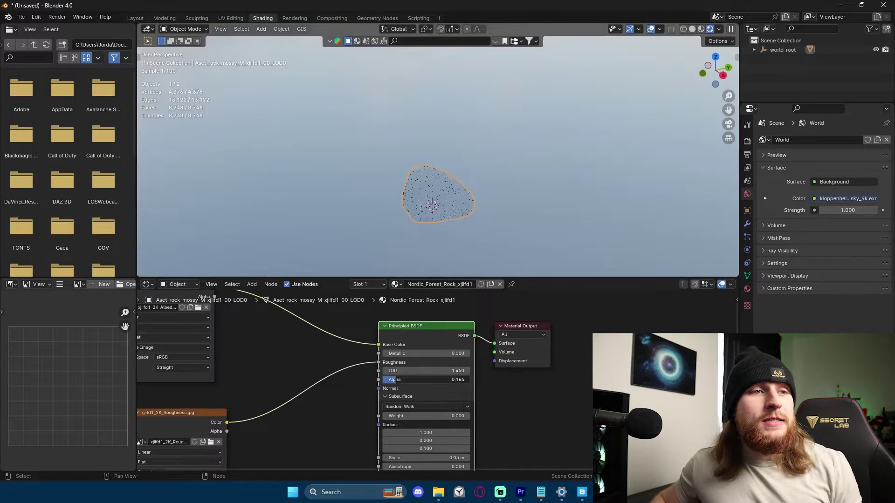
{"action": "mouse_move", "coordinate": [383, 379]}
{"action": "left_mouse_down"}
{"action": "mouse_move", "coordinate": [469, 379]}
{"action": "mouse_move", "coordinate": [383, 379]}
{"action": "left_mouse_up"}
{"action": "left_click_drag", "start_coordinate": [437, 381], "coordinate": [389, 380]}
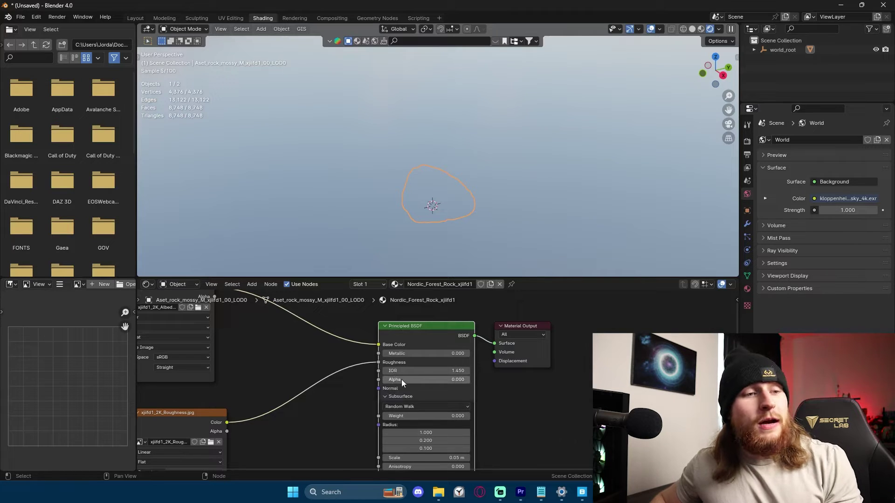
{"action": "left_click_drag", "start_coordinate": [401, 379], "coordinate": [468, 379]}
- Connect the Normal Map node's output to the BSDF Normal input, then deselect the rock
{"action": "scroll", "coordinate": [442, 380], "scroll_direction": "down", "scroll_amount": 3}
{"action": "middle_click_drag", "start_coordinate": [411, 412], "coordinate": [469, 298]}
{"action": "scroll", "coordinate": [430, 386], "scroll_direction": "up", "scroll_amount": 5}
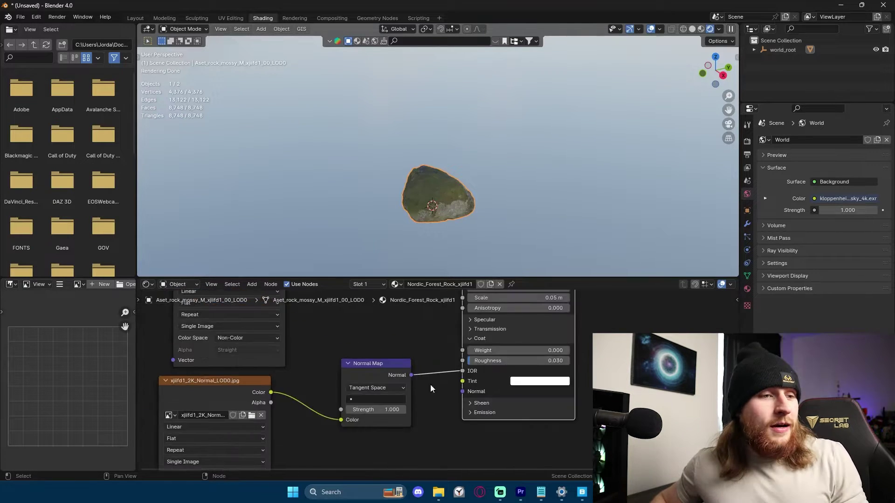
{"action": "scroll", "coordinate": [426, 384], "scroll_direction": "down", "scroll_amount": 2}
{"action": "middle_click_drag", "start_coordinate": [422, 383], "coordinate": [454, 439]}
{"action": "scroll", "coordinate": [458, 421], "scroll_direction": "down", "scroll_amount": 1}
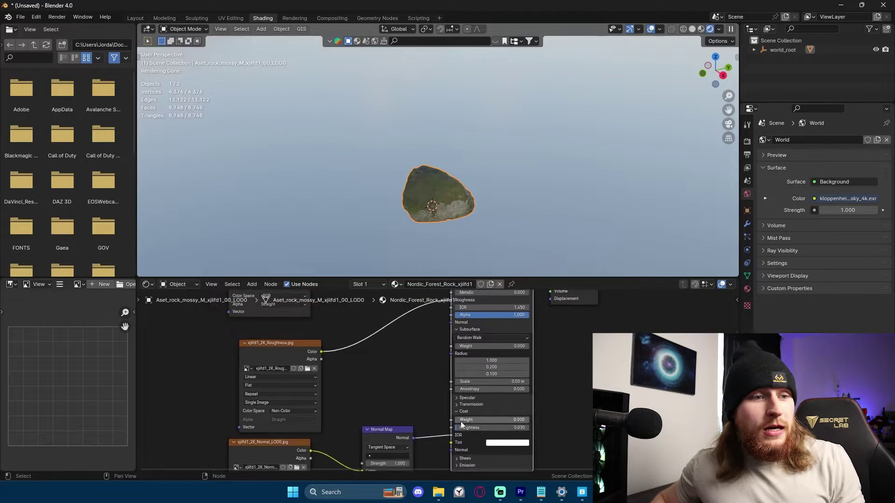
{"action": "left_click_drag", "start_coordinate": [459, 322], "coordinate": [457, 323]}
{"action": "scroll", "coordinate": [501, 220], "scroll_direction": "up", "scroll_amount": 5}
{"action": "middle_click_drag", "start_coordinate": [513, 182], "coordinate": [587, 134]}
{"action": "scroll", "coordinate": [551, 209], "scroll_direction": "up", "scroll_amount": 1}
{"action": "scroll", "coordinate": [541, 230], "scroll_direction": "down", "scroll_amount": 2}
{"action": "left_click", "coordinate": [542, 229]}
{"action": "scroll", "coordinate": [471, 419], "scroll_direction": "down", "scroll_amount": 2}
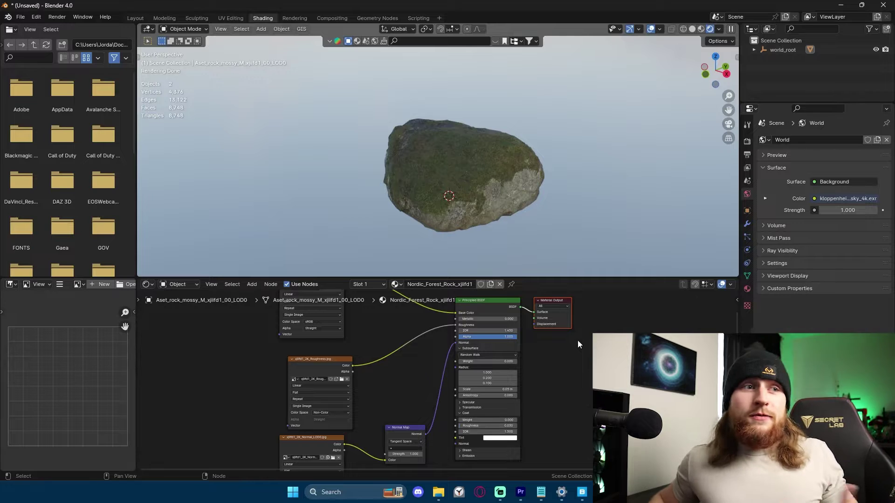
- Select the Principled BSDF node and preview the Urban Street Cobblestone asset in Quixel Bridge
{"action": "left_click", "coordinate": [503, 311]}
{"action": "scroll", "coordinate": [501, 224], "scroll_direction": "down", "scroll_amount": 1}
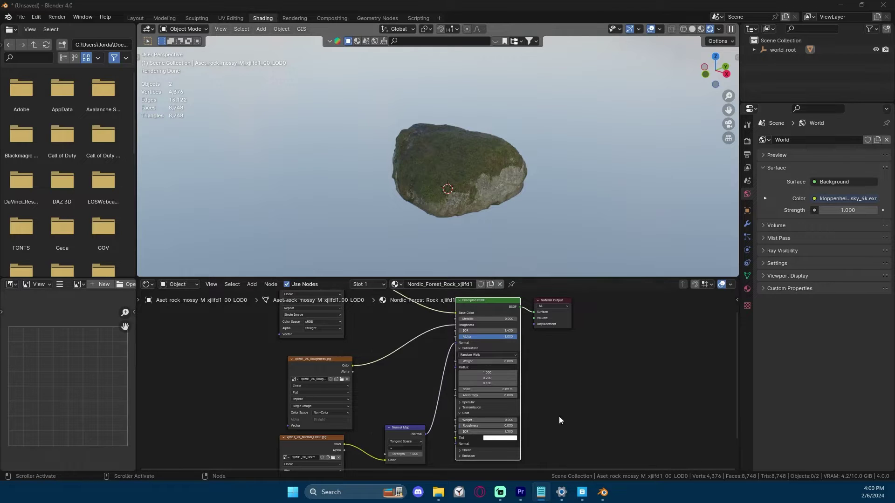
{"action": "scroll", "coordinate": [586, 387], "scroll_direction": "down", "scroll_amount": 1}
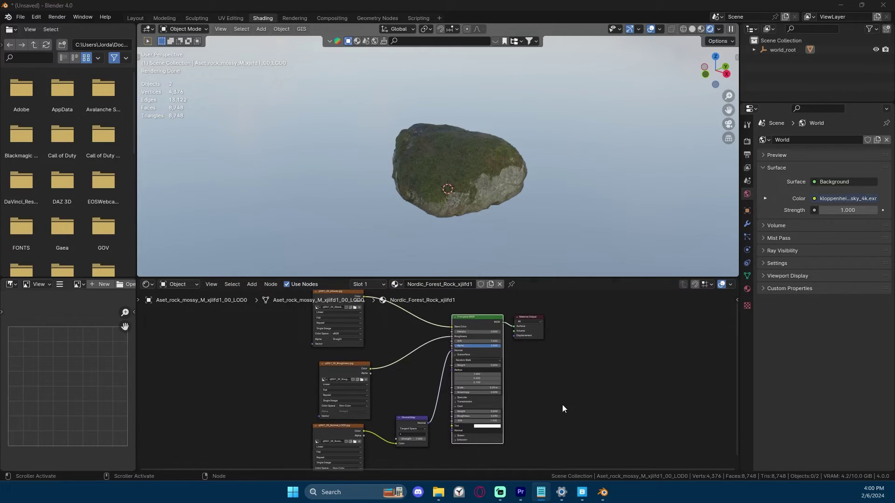
{"action": "left_click", "coordinate": [581, 495]}
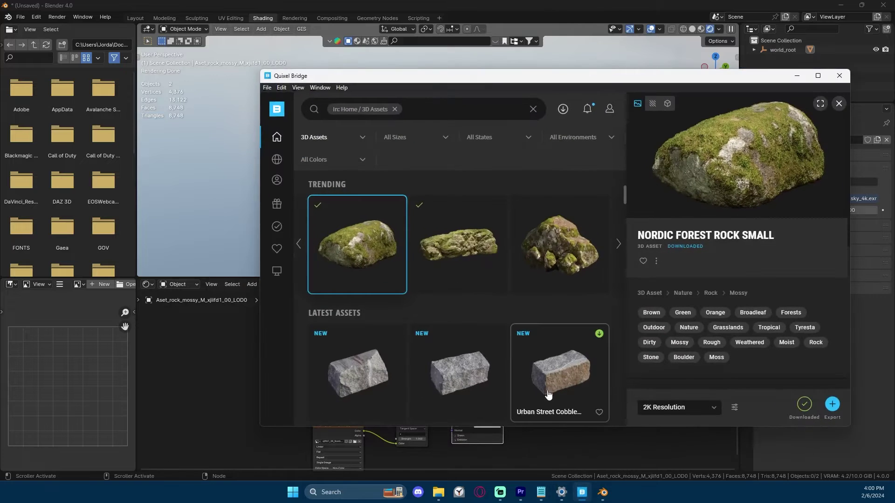
{"action": "left_click", "coordinate": [540, 373]}
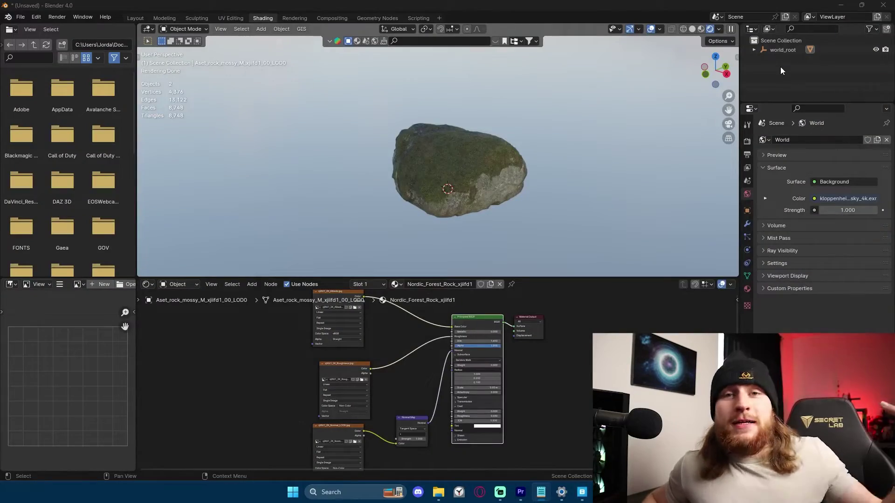
{"action": "scroll", "coordinate": [538, 359], "scroll_direction": "down", "scroll_amount": 5}
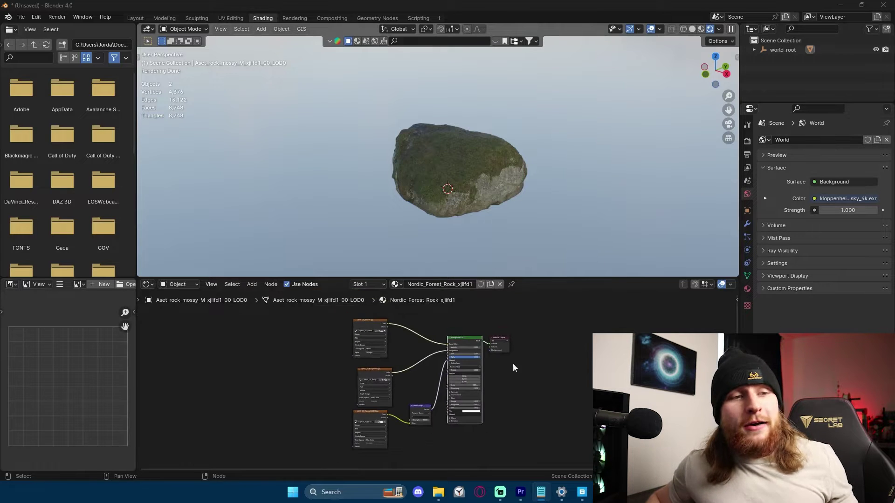
- Box-select the Albedo, Roughness and Normal Map nodes and move them up-left
{"action": "left_click_drag", "start_coordinate": [310, 330], "coordinate": [414, 408]}
{"action": "key", "text": "g"}
{"action": "right_click", "coordinate": [398, 397]}
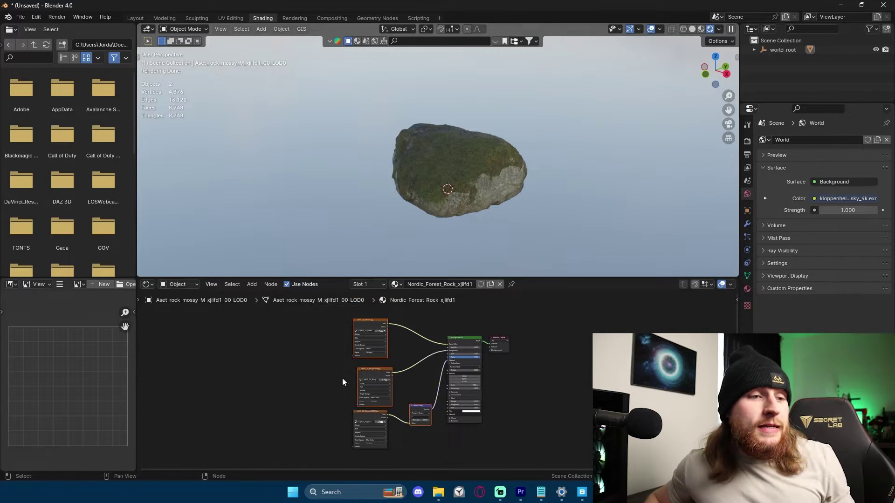
{"action": "left_click_drag", "start_coordinate": [318, 331], "coordinate": [415, 414]}
{"action": "key", "text": "g"}
{"action": "left_click_drag", "start_coordinate": [384, 385], "coordinate": [382, 378]}
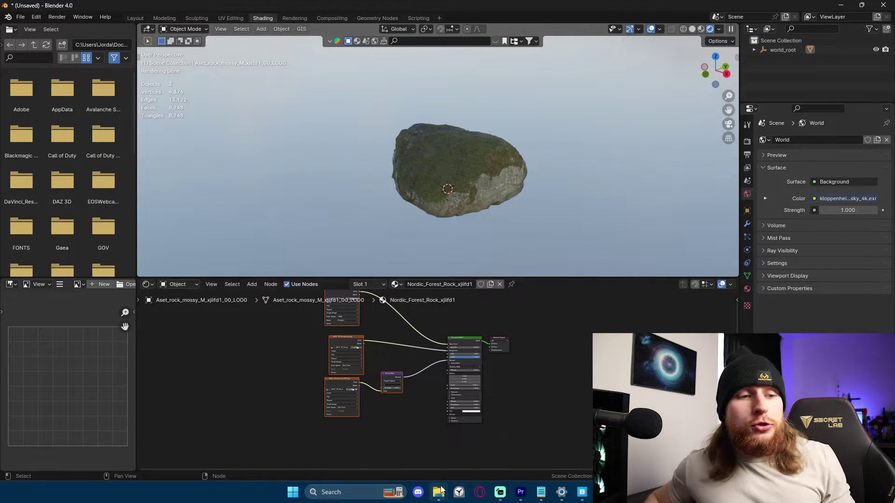
- Back in Quixel Bridge, select Nordic Forest Rock Small and open its three-dot menu
{"action": "left_click", "coordinate": [582, 492]}
{"action": "scroll", "coordinate": [441, 301], "scroll_direction": "up", "scroll_amount": 5}
{"action": "scroll", "coordinate": [440, 298], "scroll_direction": "down", "scroll_amount": 2}
{"action": "left_click", "coordinate": [391, 329]}
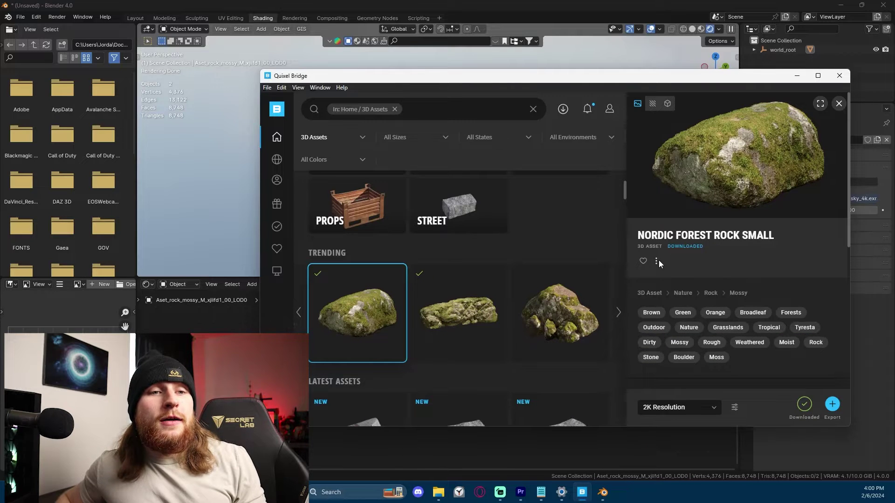
{"action": "left_click", "coordinate": [657, 261]}
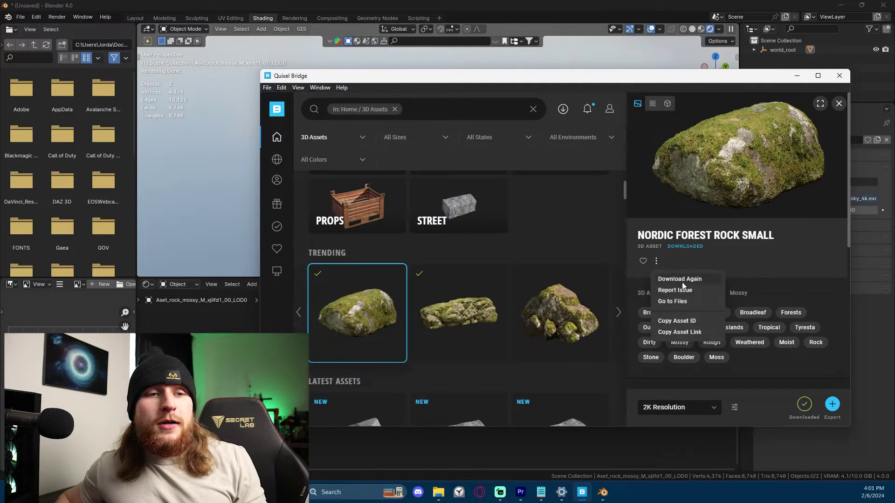
- Open the rock's files folder and select the xjiifd1_2K_Displacement EXR file
{"action": "left_click", "coordinate": [676, 302]}
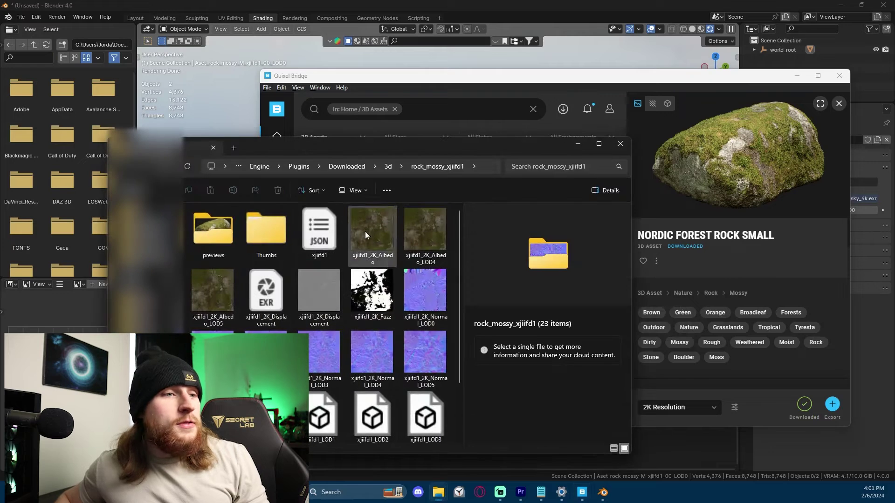
{"action": "scroll", "coordinate": [357, 234], "scroll_direction": "down", "scroll_amount": 1}
{"action": "scroll", "coordinate": [372, 298], "scroll_direction": "up", "scroll_amount": 1}
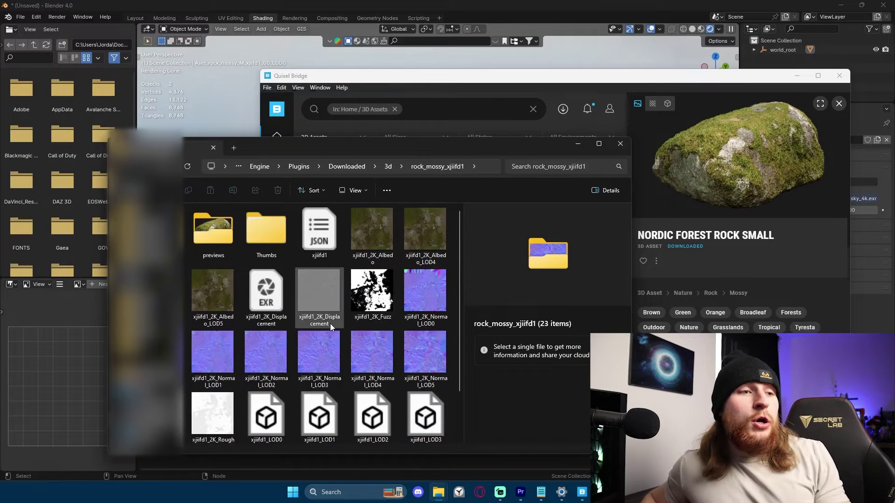
{"action": "left_click", "coordinate": [310, 306]}
{"action": "right_click", "coordinate": [309, 308]}
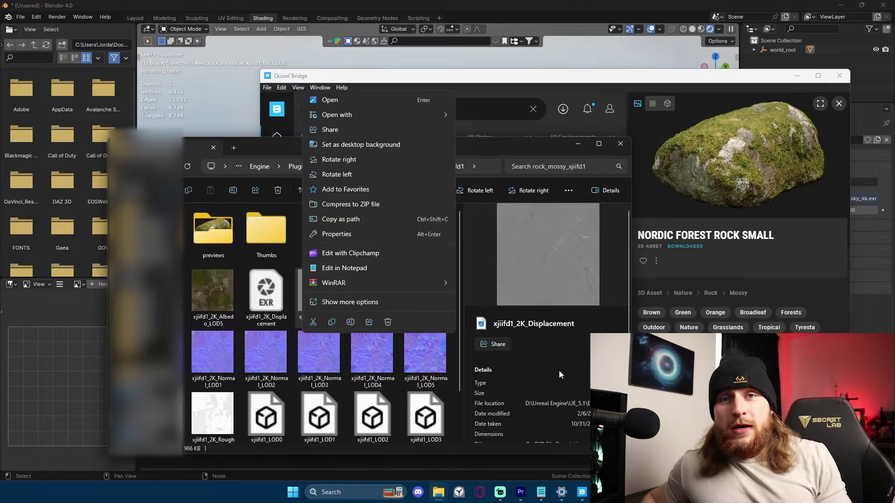
{"action": "left_click", "coordinate": [274, 292]}
{"action": "right_click", "coordinate": [276, 293]}
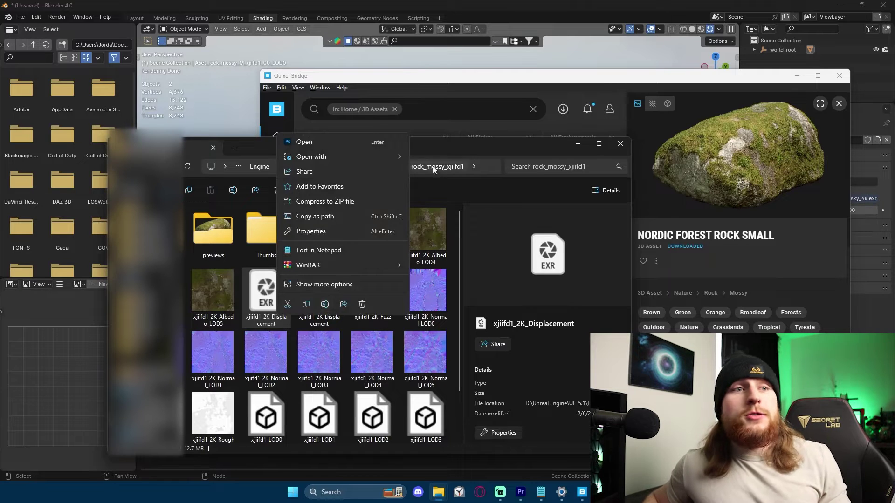
{"action": "left_click", "coordinate": [461, 152]}
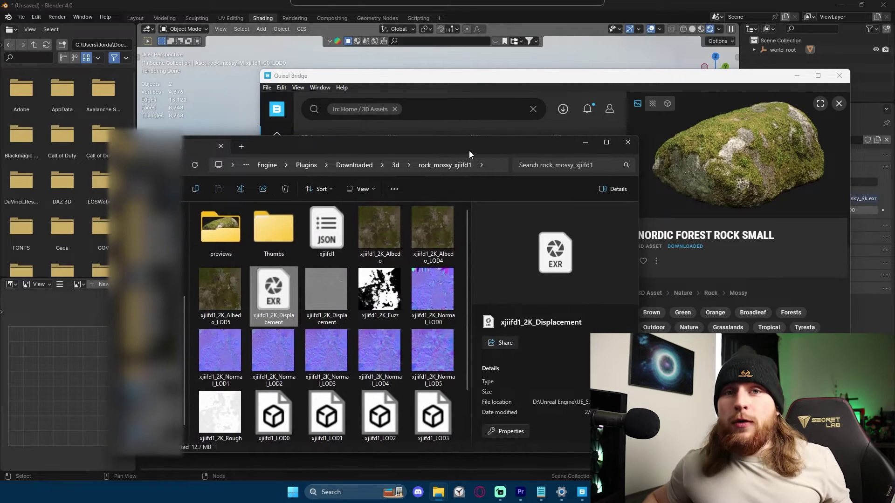
{"action": "left_click_drag", "start_coordinate": [469, 152], "coordinate": [474, 171]}
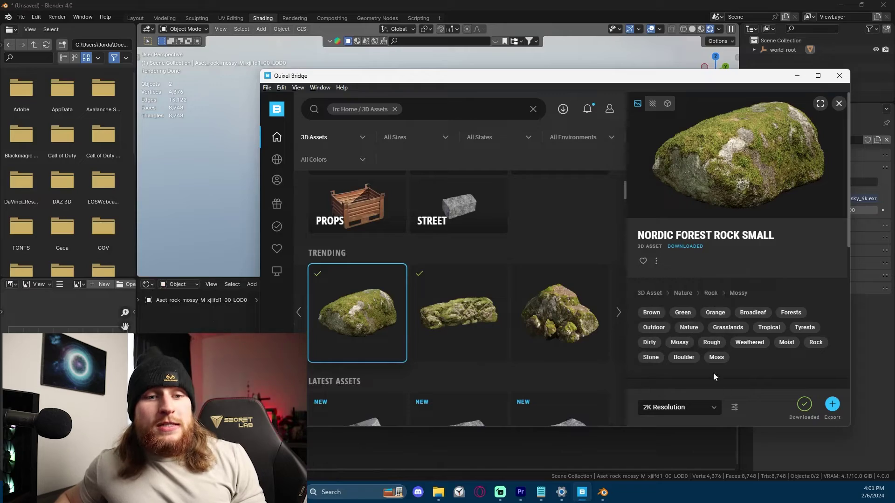
- Open Download Settings and check that Displacement is set to JPEG+EXR
{"action": "left_click", "coordinate": [735, 407]}
{"action": "left_click", "coordinate": [750, 379]}
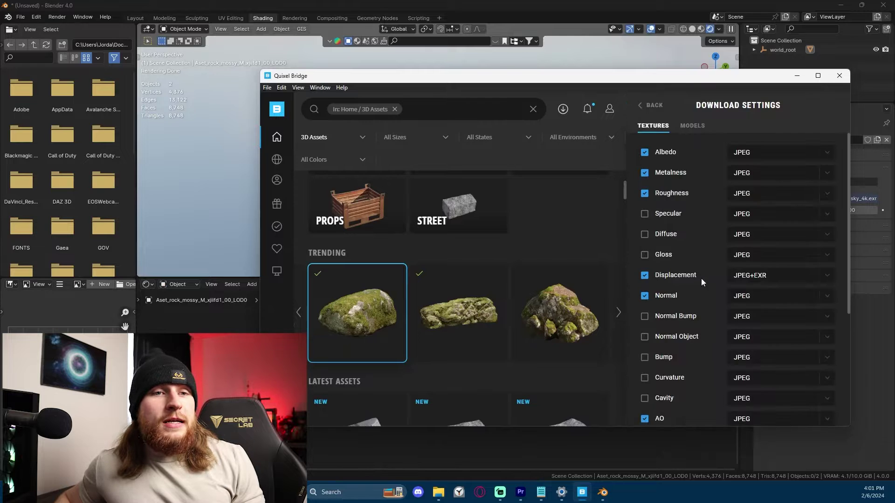
{"action": "scroll", "coordinate": [681, 203], "scroll_direction": "down", "scroll_amount": 3}
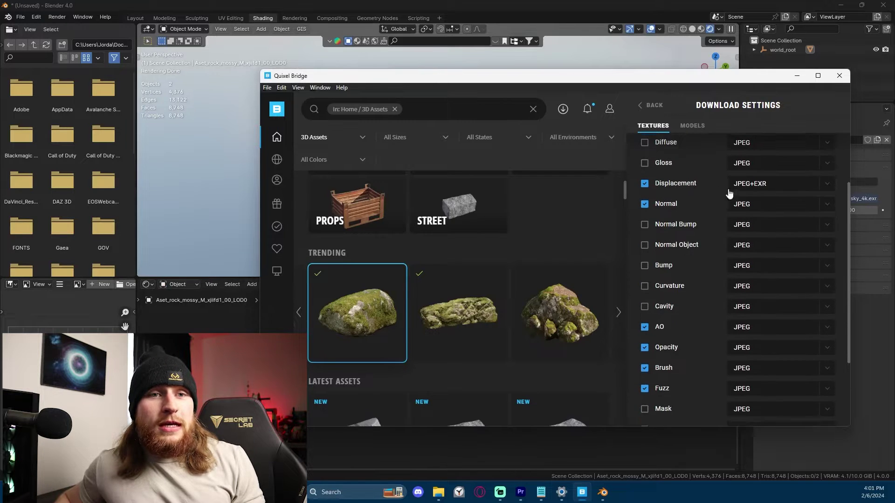
{"action": "scroll", "coordinate": [815, 287], "scroll_direction": "up", "scroll_amount": 3}
{"action": "left_click", "coordinate": [827, 276]}
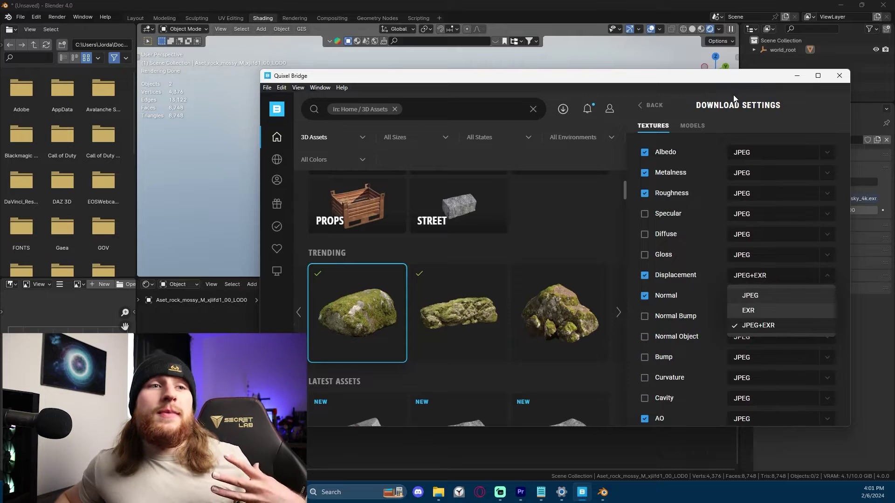
- Return to Blender and move the rock's displacement image node next to the other texture nodes
{"action": "left_click", "coordinate": [789, 75]}
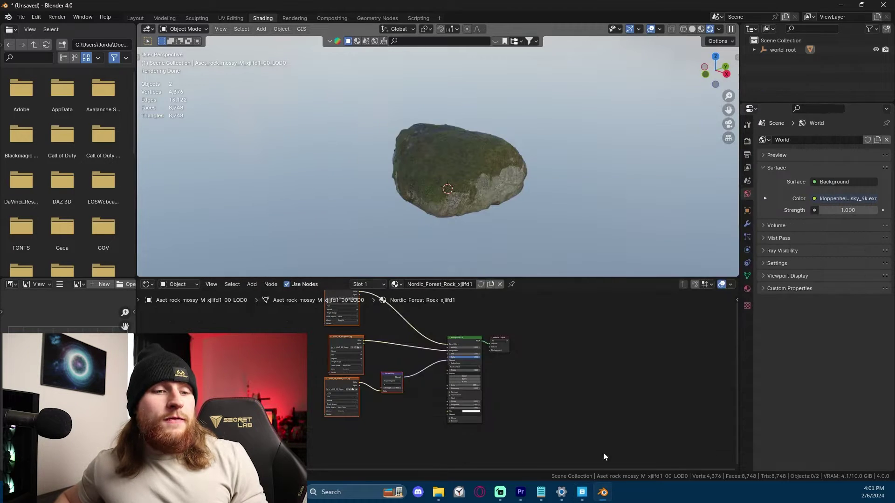
{"action": "mouse_move", "coordinate": [440, 478]}
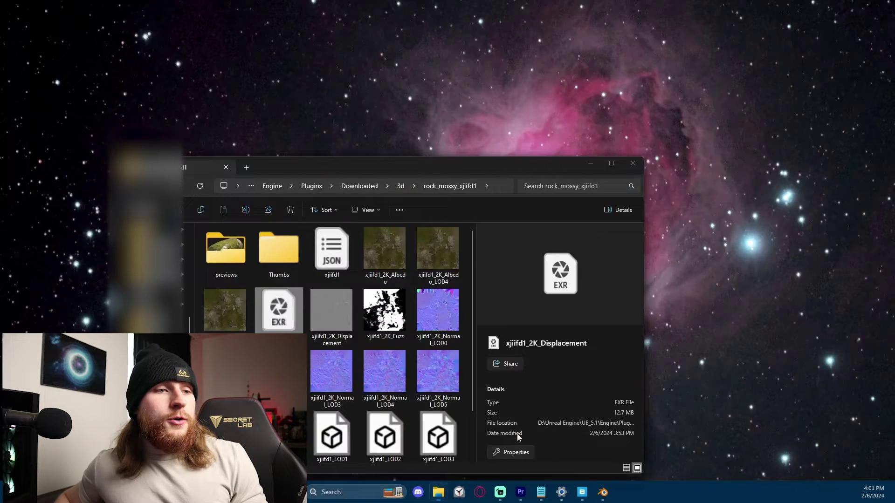
{"action": "left_click", "coordinate": [519, 436]}
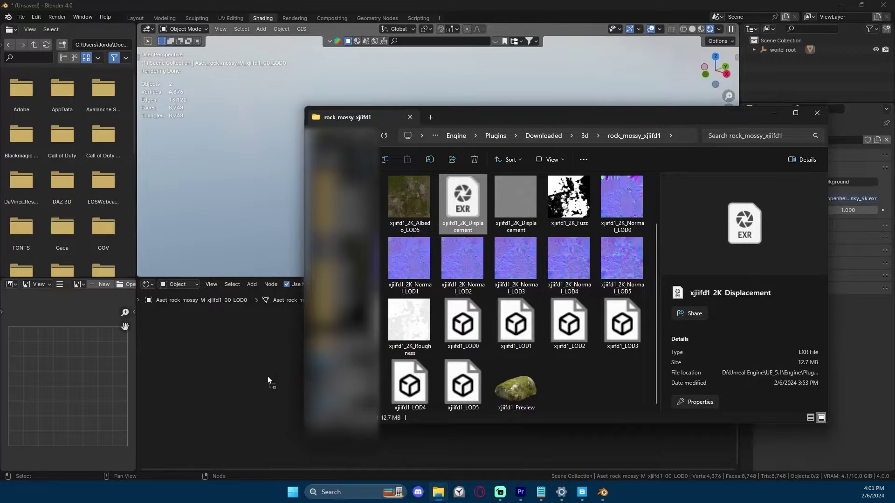
{"action": "left_click", "coordinate": [774, 113]}
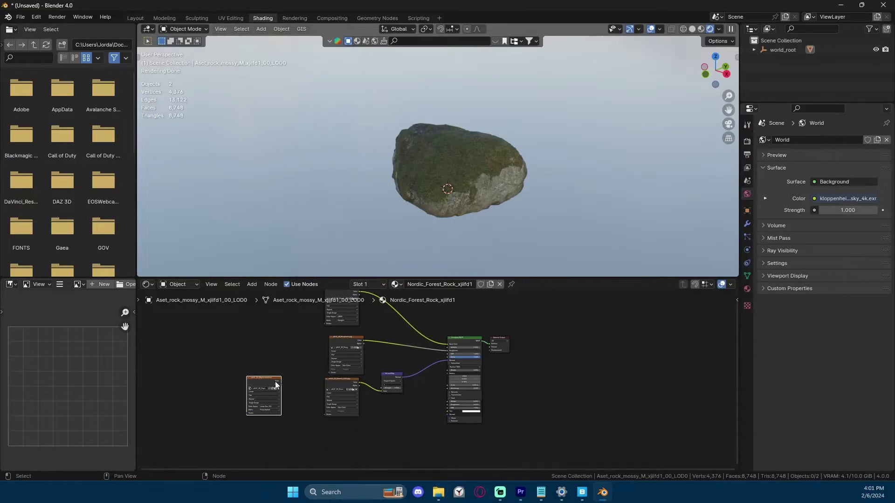
{"action": "left_click_drag", "start_coordinate": [275, 383], "coordinate": [366, 435]}
{"action": "scroll", "coordinate": [396, 410], "scroll_direction": "up", "scroll_amount": 4}
{"action": "middle_click_drag", "start_coordinate": [375, 413], "coordinate": [384, 348]}
- Add a Displacement node and plug the displacement image into its Height input
{"action": "key", "text": "shift+a"}
{"action": "left_click", "coordinate": [392, 354]}
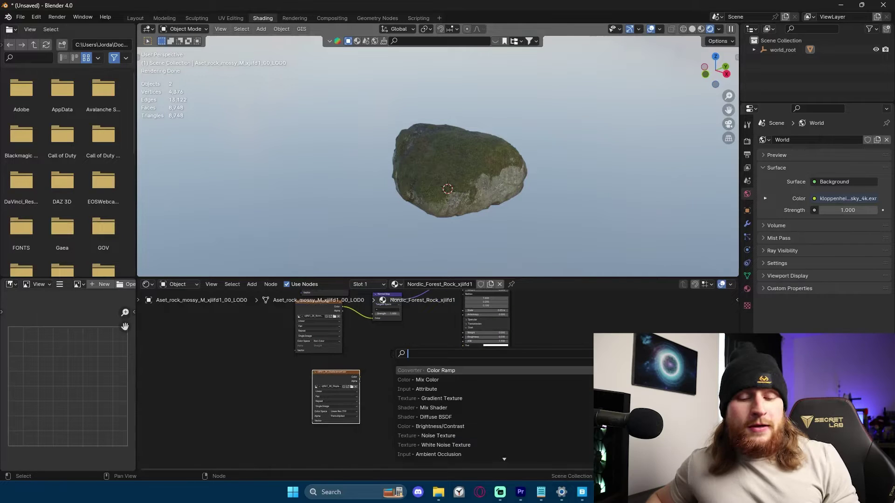
{"action": "type", "text": "dis"}
{"action": "key", "text": "Return"}
{"action": "left_click", "coordinate": [391, 375]}
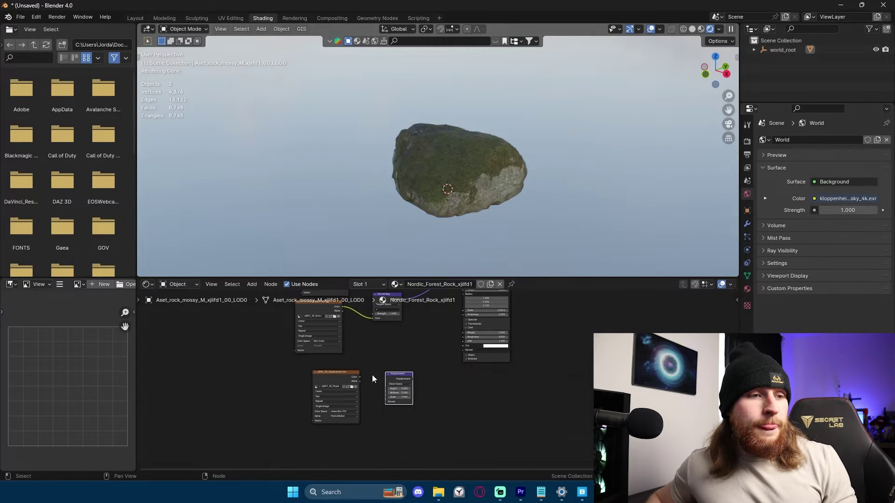
{"action": "left_click_drag", "start_coordinate": [359, 377], "coordinate": [389, 389]}
{"action": "scroll", "coordinate": [405, 377], "scroll_direction": "up", "scroll_amount": 4}
{"action": "middle_click_drag", "start_coordinate": [410, 372], "coordinate": [371, 405]}
{"action": "scroll", "coordinate": [370, 406], "scroll_direction": "down", "scroll_amount": 1}
- Connect the Displacement node's output to the Material Output's Displacement socket
{"action": "left_click_drag", "start_coordinate": [366, 414], "coordinate": [503, 337]}
{"action": "middle_click_drag", "start_coordinate": [412, 424], "coordinate": [459, 351]}
{"action": "scroll", "coordinate": [459, 351], "scroll_direction": "up", "scroll_amount": 6}
{"action": "middle_click_drag", "start_coordinate": [391, 413], "coordinate": [451, 364]}
{"action": "scroll", "coordinate": [452, 365], "scroll_direction": "up", "scroll_amount": 3}
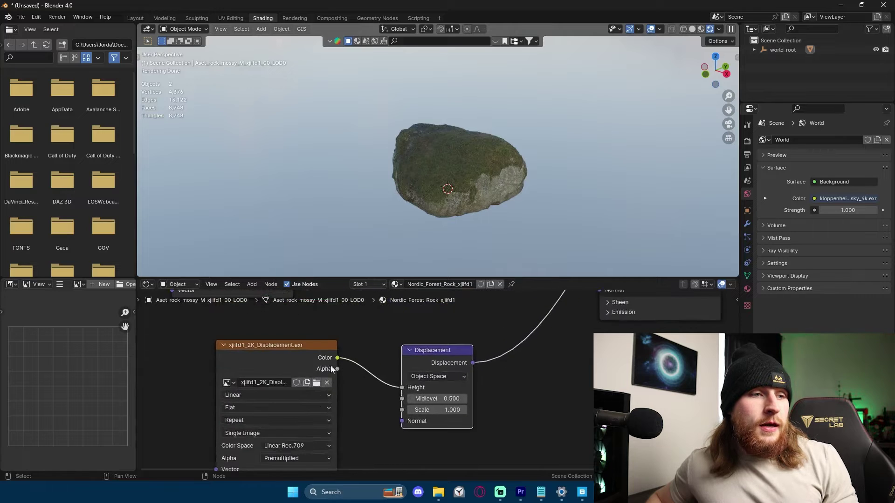
{"action": "scroll", "coordinate": [334, 369], "scroll_direction": "up", "scroll_amount": 1}
{"action": "middle_click_drag", "start_coordinate": [334, 370], "coordinate": [437, 318]}
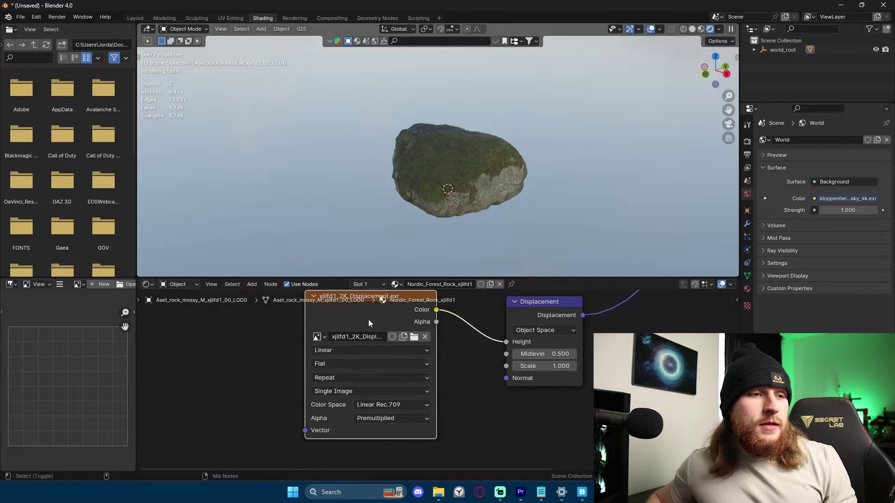
{"action": "scroll", "coordinate": [457, 363], "scroll_direction": "down", "scroll_amount": 12}
{"action": "middle_click_drag", "start_coordinate": [466, 348], "coordinate": [410, 385]}
{"action": "scroll", "coordinate": [412, 372], "scroll_direction": "up", "scroll_amount": 9}
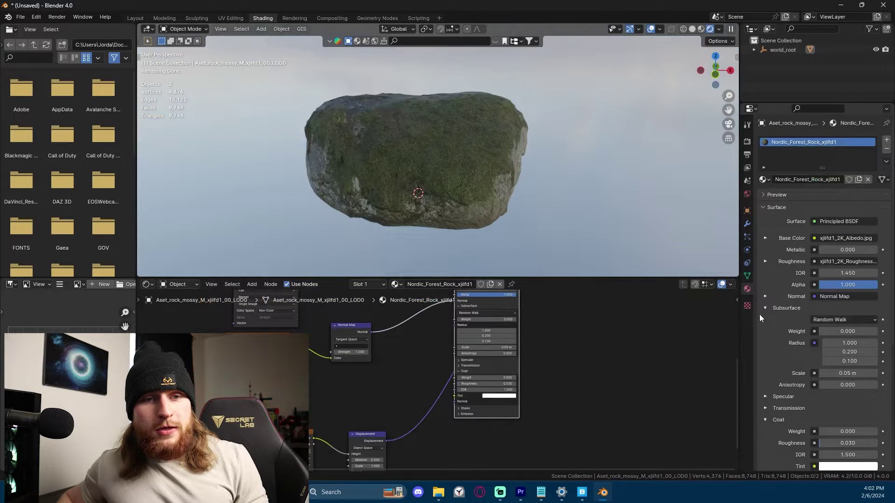
- Set the rock material's Surface Displacement method to Displacement and Bump
{"action": "scroll", "coordinate": [759, 314], "scroll_direction": "down", "scroll_amount": 3}
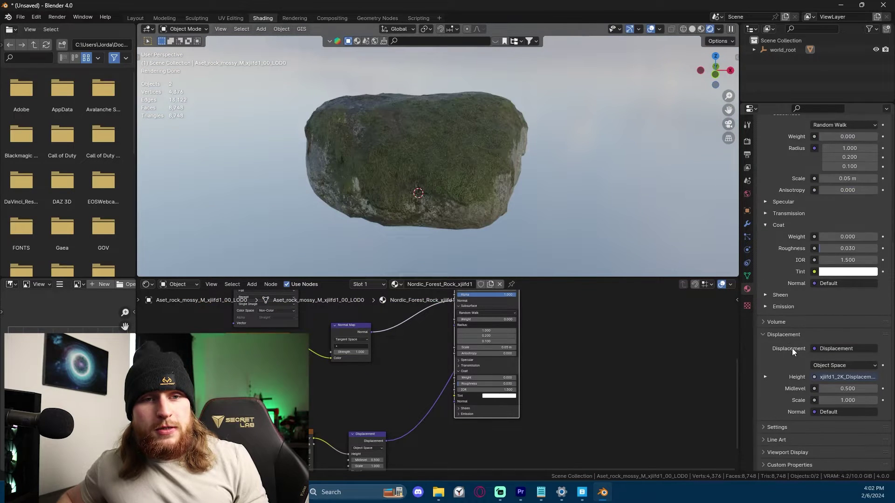
{"action": "left_click", "coordinate": [774, 427]}
{"action": "scroll", "coordinate": [787, 418], "scroll_direction": "down", "scroll_amount": 3}
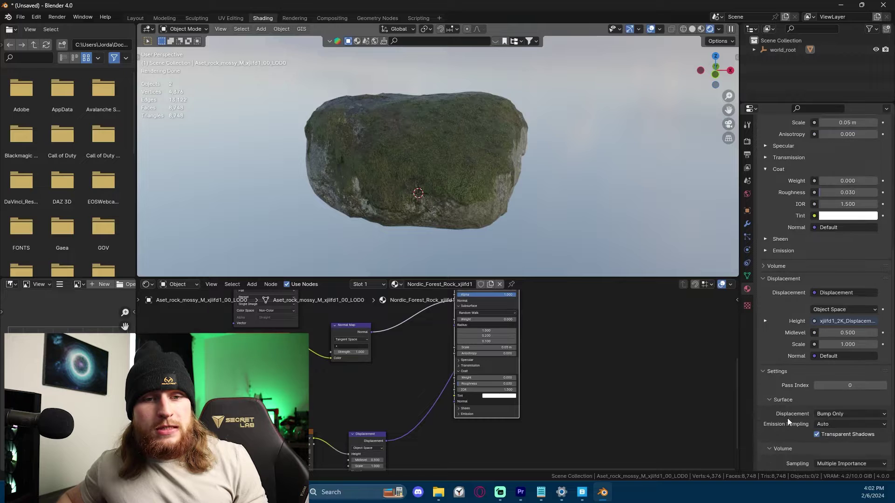
{"action": "left_click", "coordinate": [834, 414]}
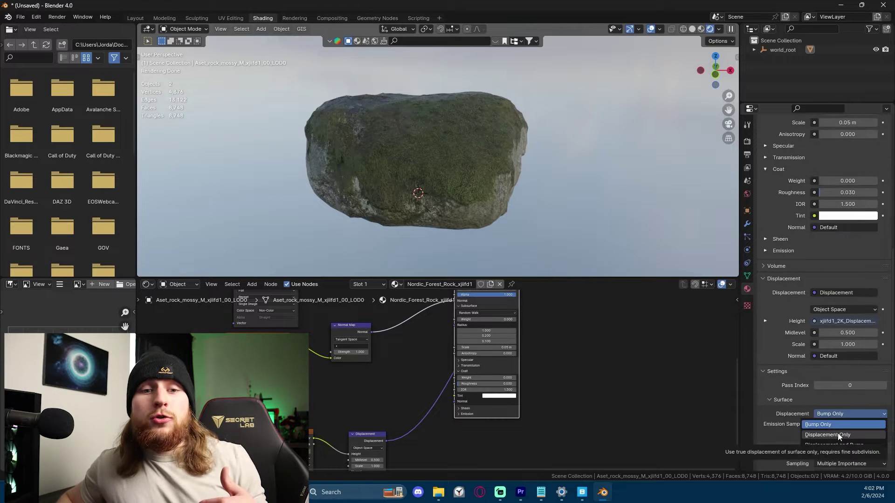
{"action": "left_click", "coordinate": [836, 445]}
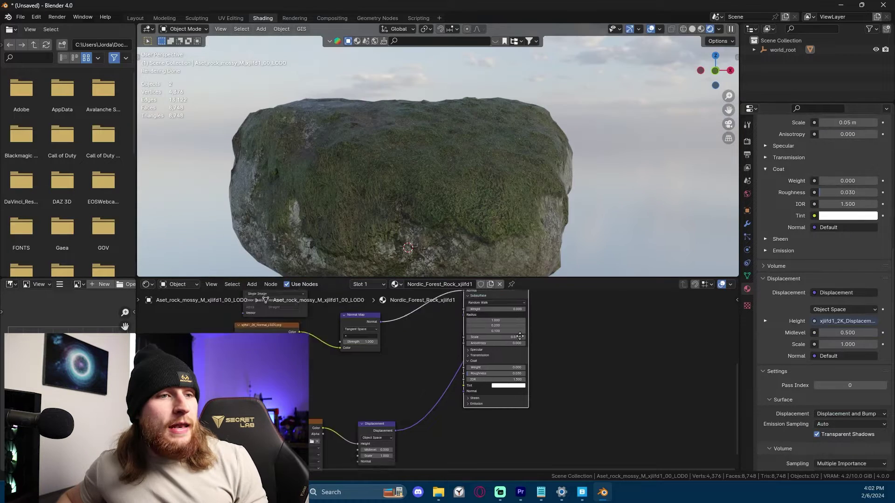
- Try other Midlevel values, cancel to keep 0.500, then mute the Displacement node to compare
{"action": "middle_click_drag", "start_coordinate": [433, 404], "coordinate": [498, 352]}
{"action": "scroll", "coordinate": [494, 354], "scroll_direction": "up", "scroll_amount": 9}
{"action": "left_click_drag", "start_coordinate": [448, 409], "coordinate": [504, 409]}
{"action": "right_click", "coordinate": [447, 410]}
{"action": "scroll", "coordinate": [516, 403], "scroll_direction": "down", "scroll_amount": 1}
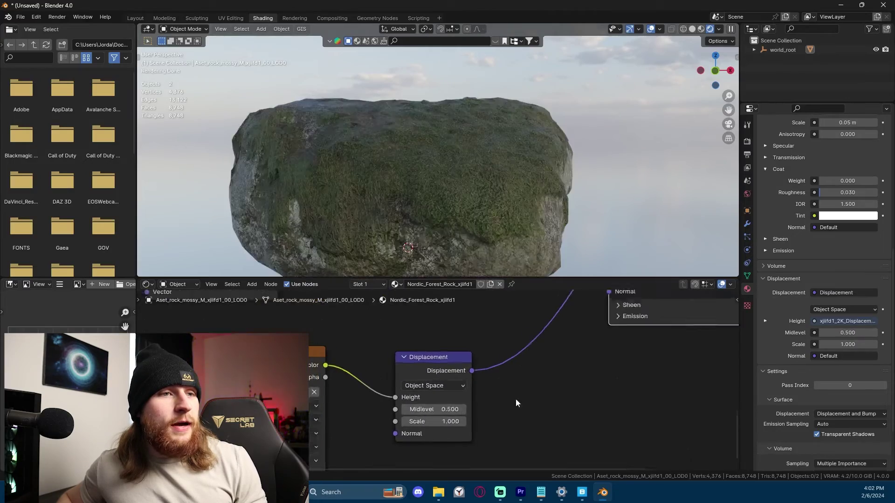
{"action": "scroll", "coordinate": [515, 398], "scroll_direction": "down", "scroll_amount": 1}
{"action": "scroll", "coordinate": [483, 253], "scroll_direction": "down", "scroll_amount": 2}
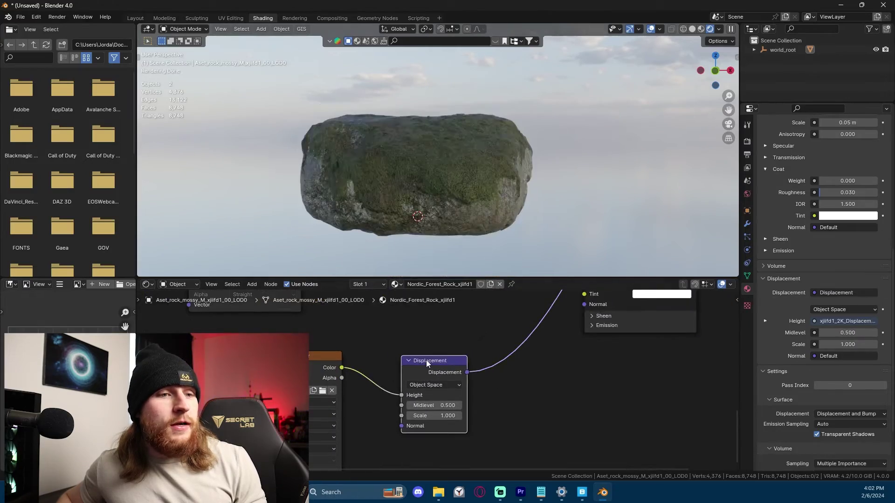
{"action": "key", "text": "m"}
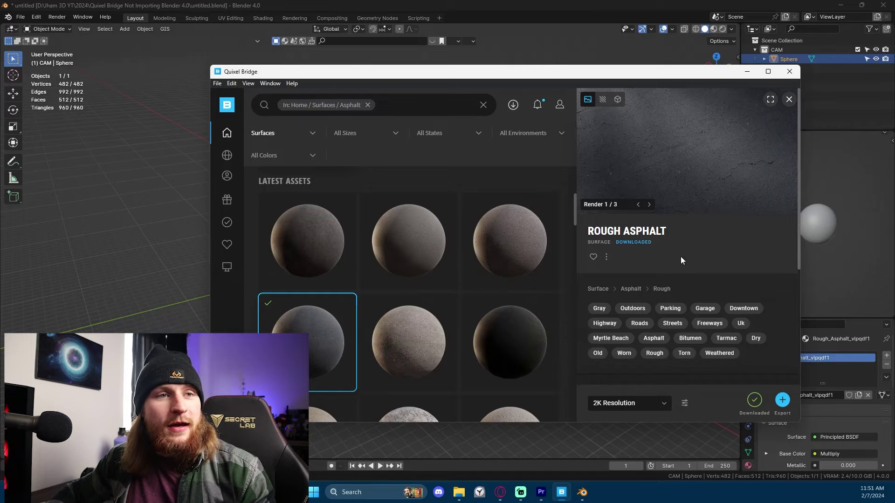
- Replace the Asphalt filter with a 'tile' search and open the brick tiles results
{"action": "left_click", "coordinate": [368, 106]}
{"action": "left_click", "coordinate": [367, 105]}
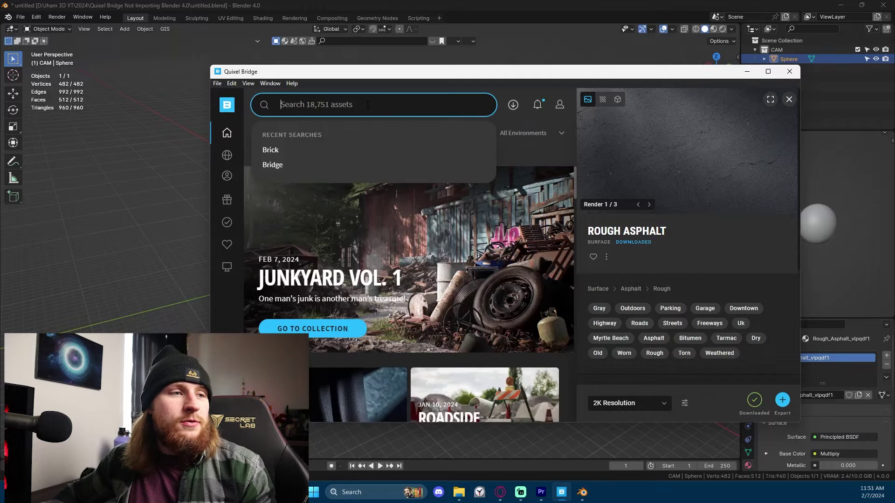
{"action": "type", "text": "tile"}
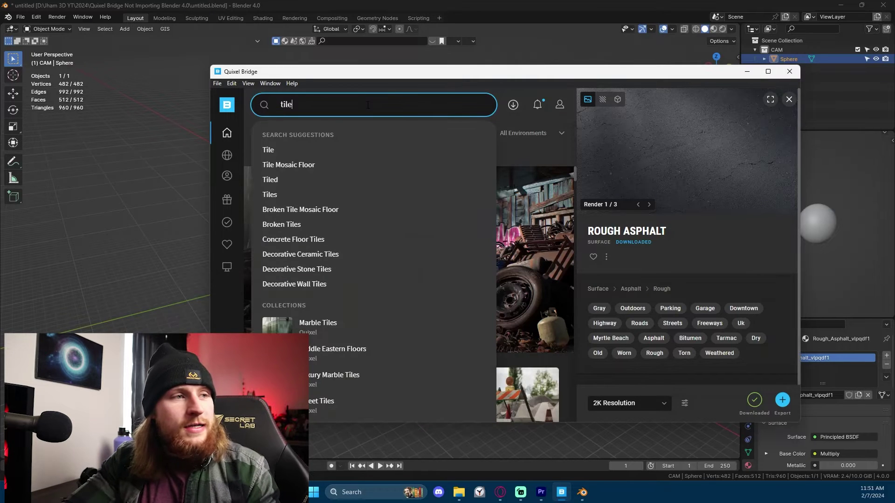
{"action": "key", "text": "Down"}
{"action": "key", "text": "Down"}
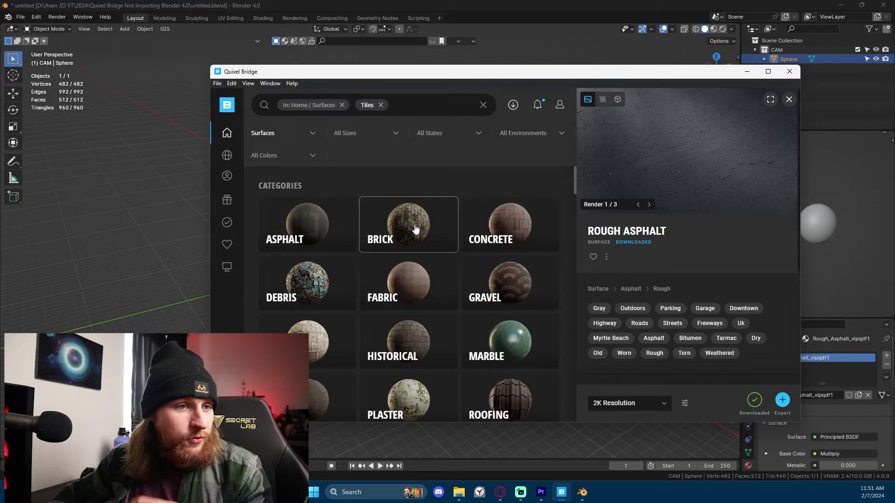
{"action": "left_click", "coordinate": [413, 230]}
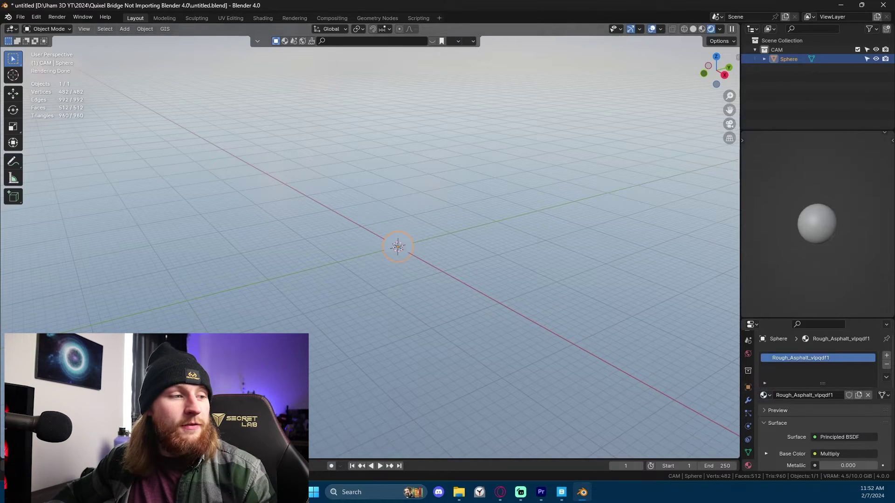
- Switch to the Shading workspace and view the asphalt sphere from the top
{"action": "left_click", "coordinate": [263, 19]}
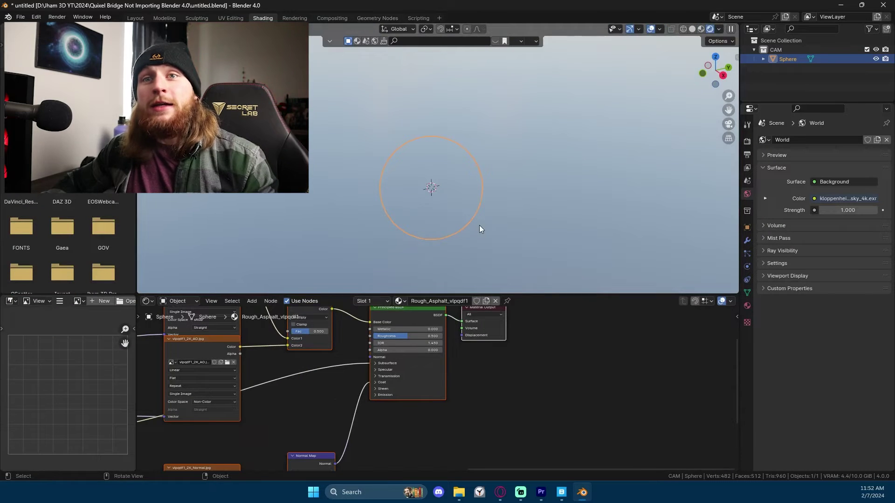
{"action": "scroll", "coordinate": [439, 390], "scroll_direction": "up", "scroll_amount": 2}
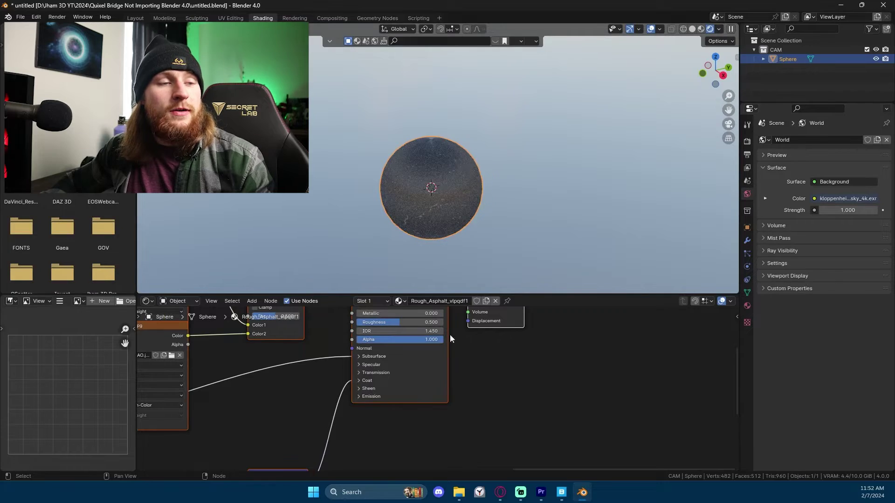
{"action": "middle_click_drag", "start_coordinate": [488, 346], "coordinate": [557, 356]}
{"action": "scroll", "coordinate": [471, 251], "scroll_direction": "up", "scroll_amount": 2}
{"action": "middle_click_drag", "start_coordinate": [471, 251], "coordinate": [496, 209]}
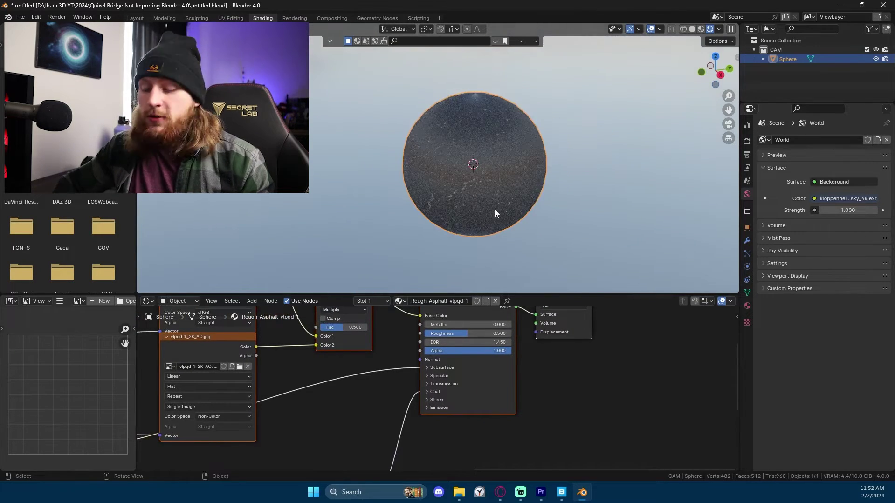
{"action": "key", "text": "KP_7"}
{"action": "scroll", "coordinate": [468, 192], "scroll_direction": "down", "scroll_amount": 8}
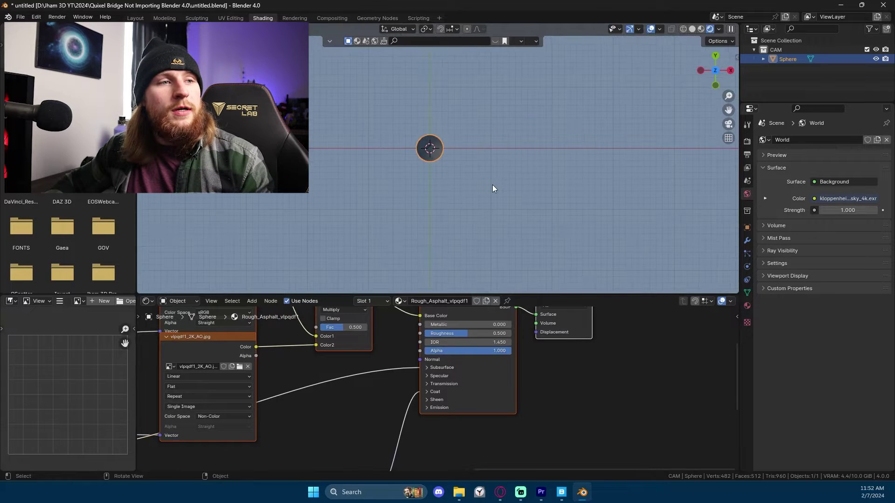
- Add a plane, scale it up to a much larger size, and show its material settings
{"action": "key", "text": "shift+a"}
{"action": "mouse_move", "coordinate": [492, 184]}
{"action": "left_click", "coordinate": [522, 184]}
{"action": "key", "text": "s"}
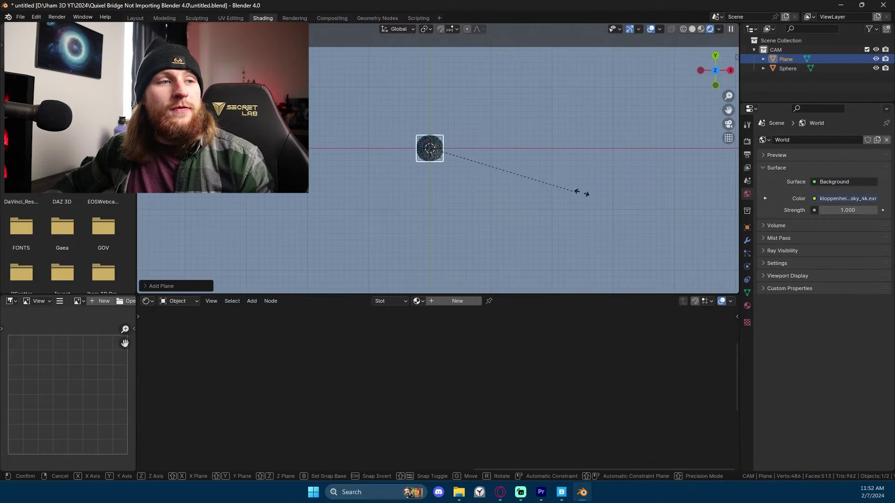
{"action": "left_click", "coordinate": [600, 210]}
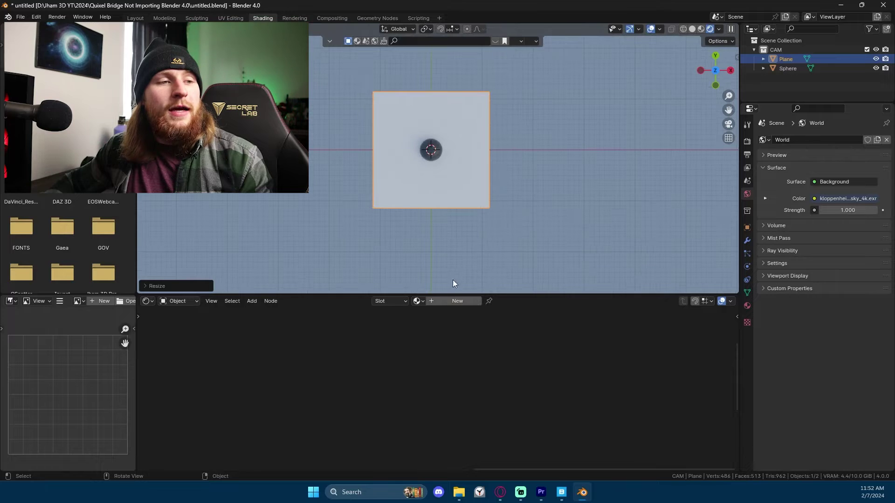
{"action": "left_click", "coordinate": [747, 306]}
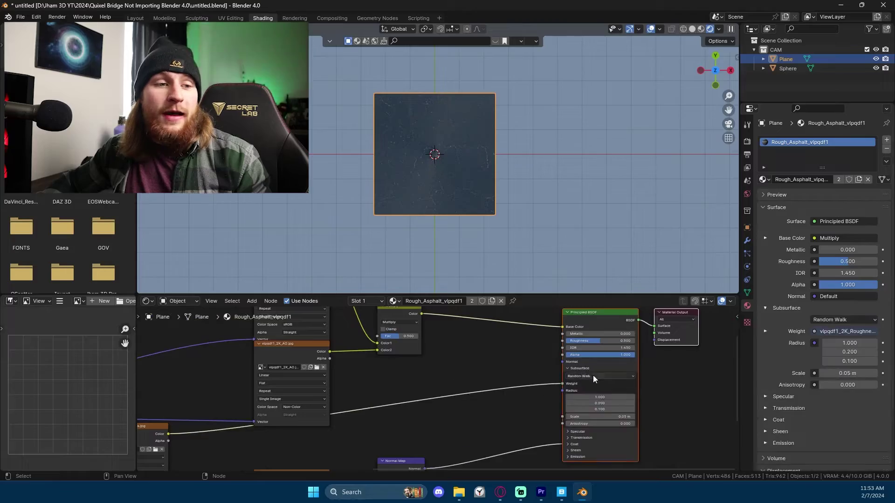
- Disconnect the texture from the Principled BSDF's Subsurface Weight input
{"action": "mouse_move", "coordinate": [498, 393]}
{"action": "middle_mouse_down"}
{"action": "mouse_move", "coordinate": [607, 370]}
{"action": "mouse_move", "coordinate": [503, 383]}
{"action": "middle_mouse_up"}
{"action": "scroll", "coordinate": [571, 378], "scroll_direction": "up", "scroll_amount": 5}
{"action": "middle_click_drag", "start_coordinate": [605, 382], "coordinate": [542, 399]}
{"action": "mouse_move", "coordinate": [542, 400]}
{"action": "left_mouse_down"}
{"action": "mouse_move", "coordinate": [518, 381]}
{"action": "mouse_move", "coordinate": [533, 364]}
{"action": "mouse_move", "coordinate": [552, 368]}
{"action": "left_mouse_up"}
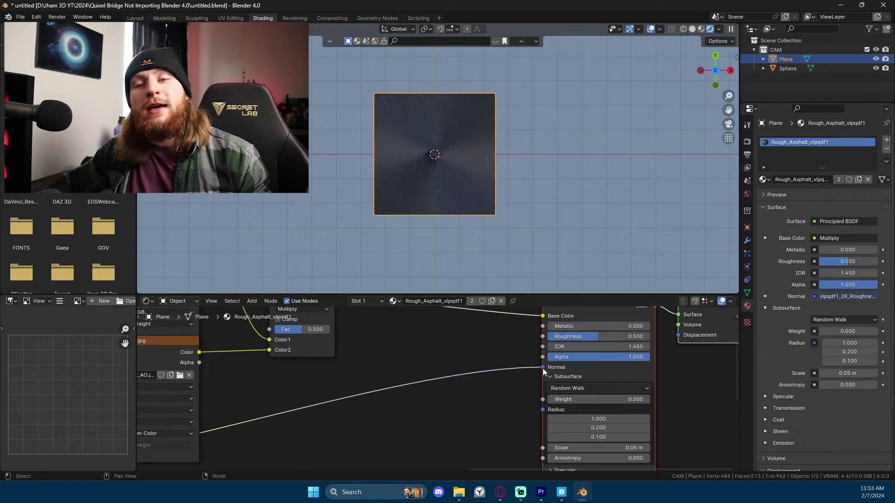
- Rearrange the colour textures, Multiply node and roughness texture into a tidier layout
{"action": "scroll", "coordinate": [544, 368], "scroll_direction": "down", "scroll_amount": 2}
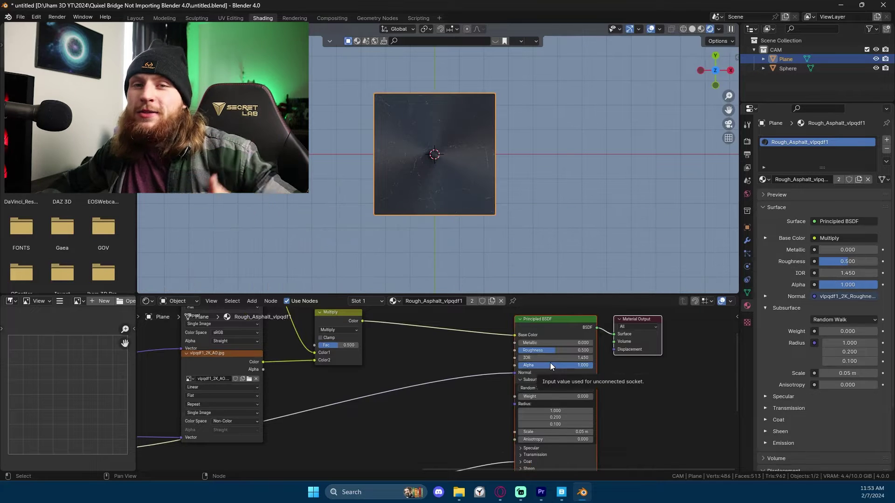
{"action": "scroll", "coordinate": [576, 382], "scroll_direction": "down", "scroll_amount": 2}
{"action": "scroll", "coordinate": [370, 388], "scroll_direction": "down", "scroll_amount": 1}
{"action": "left_click_drag", "start_coordinate": [296, 339], "coordinate": [395, 369]}
{"action": "left_click_drag", "start_coordinate": [334, 375], "coordinate": [316, 344]}
{"action": "left_click_drag", "start_coordinate": [251, 417], "coordinate": [312, 396]}
{"action": "middle_click_drag", "start_coordinate": [387, 407], "coordinate": [405, 382]}
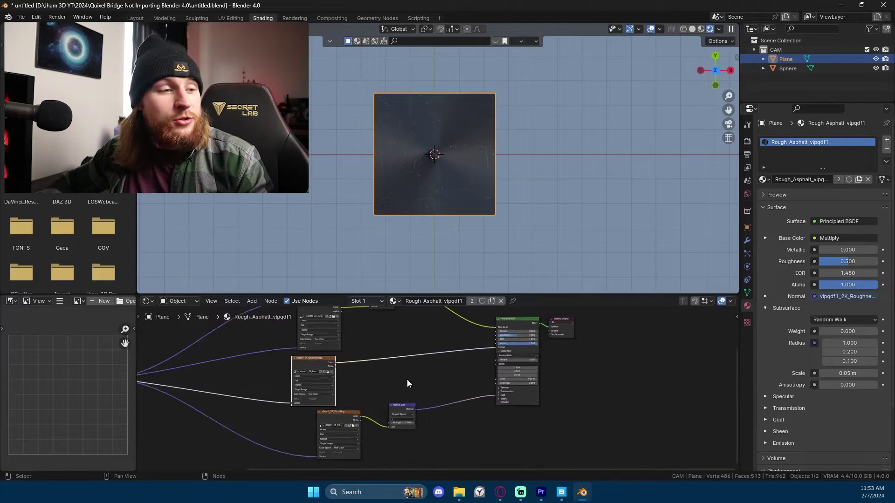
- Connect the roughness texture to Roughness and move the Normal Map link from Coat IOR to Normal
{"action": "scroll", "coordinate": [404, 382], "scroll_direction": "up", "scroll_amount": 3}
{"action": "left_click_drag", "start_coordinate": [546, 424], "coordinate": [474, 417]}
{"action": "key", "text": "ctrl+z"}
{"action": "key", "text": "ctrl+z"}
{"action": "key", "text": "ctrl+z"}
{"action": "key", "text": "ctrl+z"}
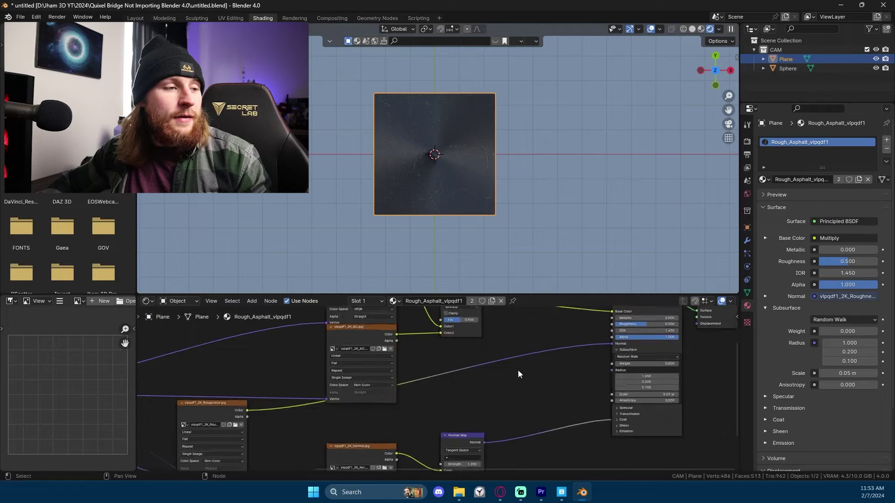
{"action": "middle_click_drag", "start_coordinate": [518, 370], "coordinate": [499, 367]}
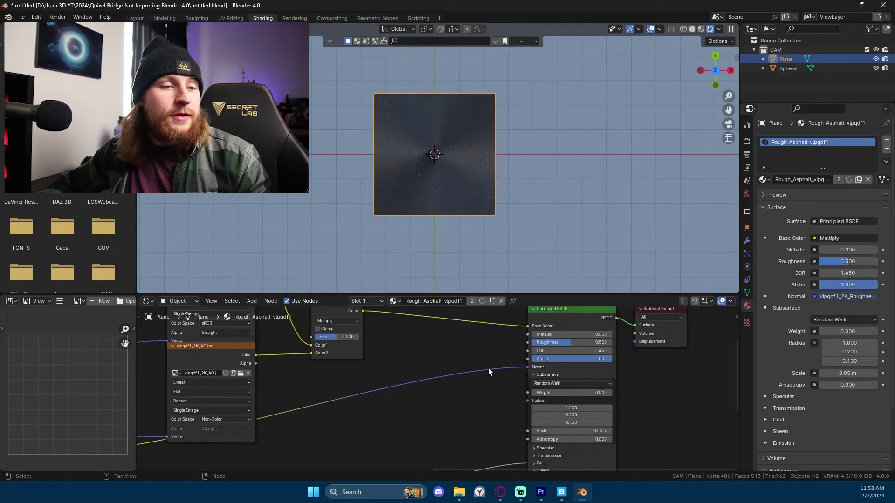
{"action": "left_click_drag", "start_coordinate": [510, 341], "coordinate": [527, 343]}
{"action": "scroll", "coordinate": [433, 340], "scroll_direction": "down", "scroll_amount": 2}
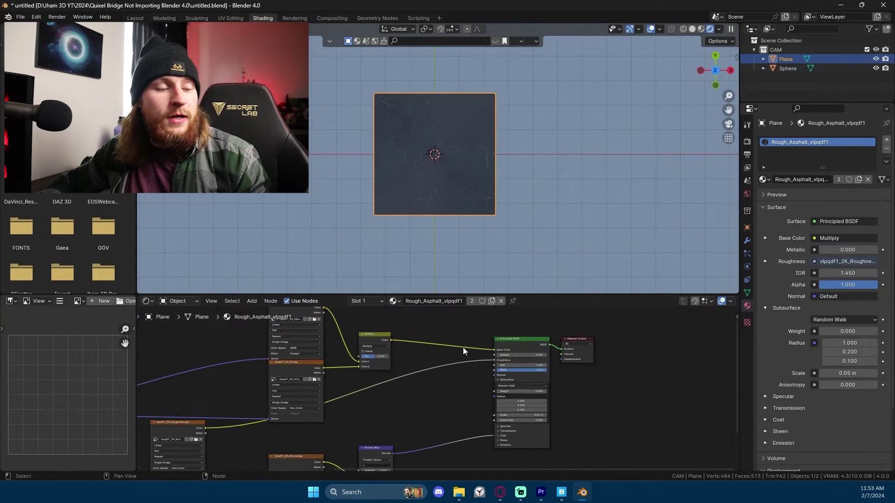
{"action": "scroll", "coordinate": [329, 395], "scroll_direction": "up", "scroll_amount": 2}
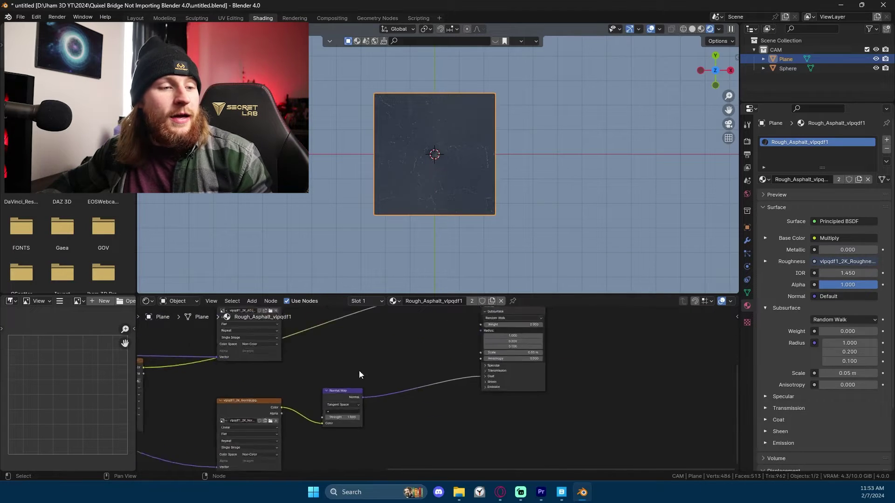
{"action": "left_click", "coordinate": [492, 374]}
{"action": "left_click_drag", "start_coordinate": [488, 396], "coordinate": [488, 376]}
{"action": "scroll", "coordinate": [403, 387], "scroll_direction": "down", "scroll_amount": 4}
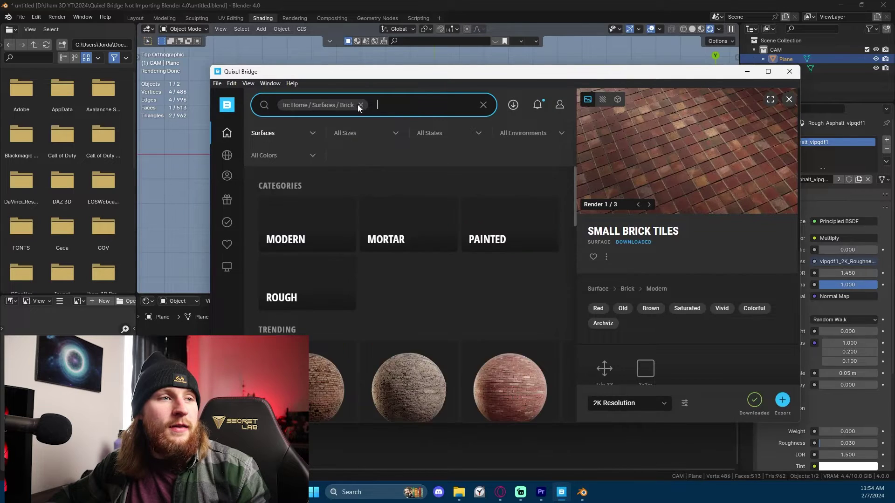
- Bring the Rough Asphalt displacement EXR from its download folder into Blender's node editor
{"action": "left_click", "coordinate": [360, 105]}
{"action": "left_click", "coordinate": [363, 106]}
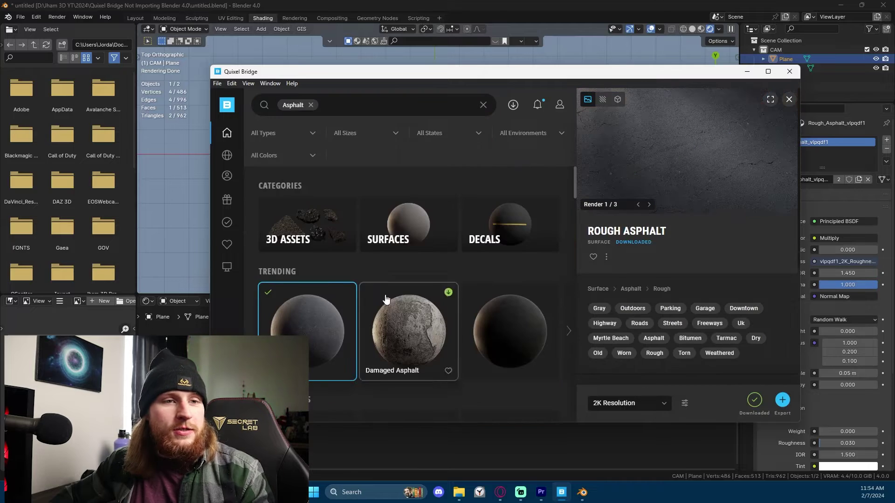
{"action": "left_click", "coordinate": [607, 257]}
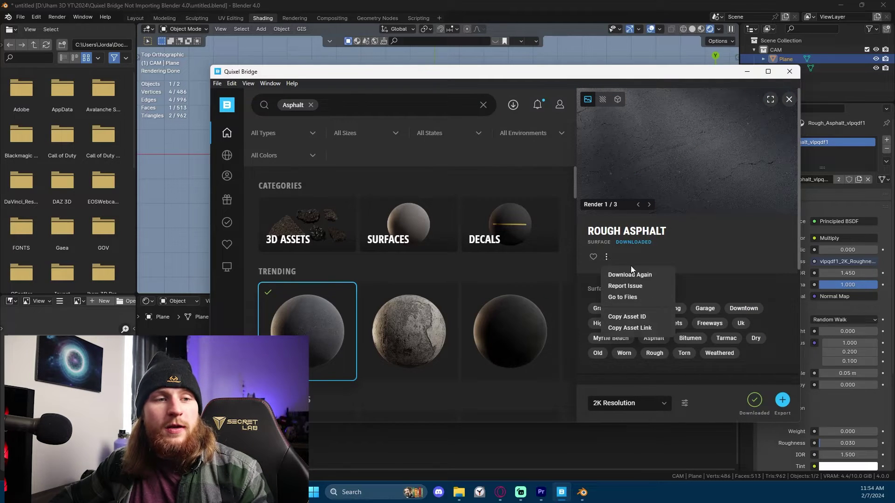
{"action": "left_click", "coordinate": [635, 297]}
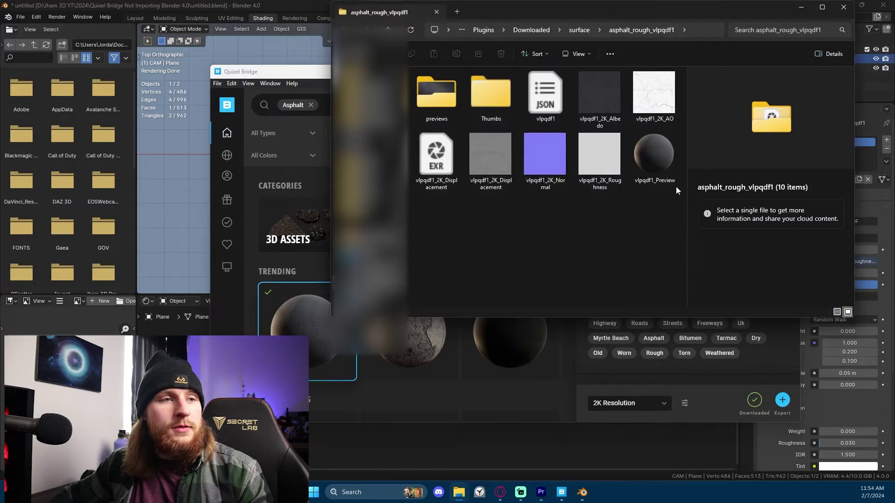
{"action": "left_click_drag", "start_coordinate": [436, 173], "coordinate": [285, 387]}
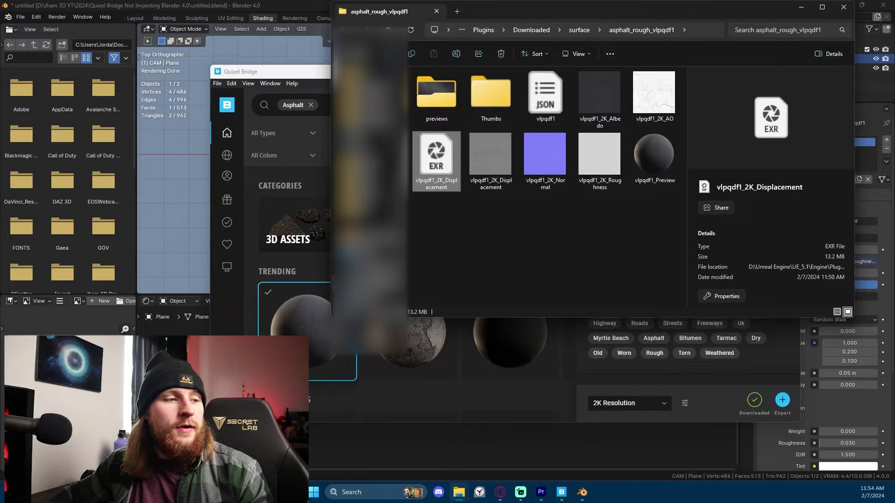
{"action": "left_click", "coordinate": [802, 7]}
{"action": "left_click", "coordinate": [748, 70]}
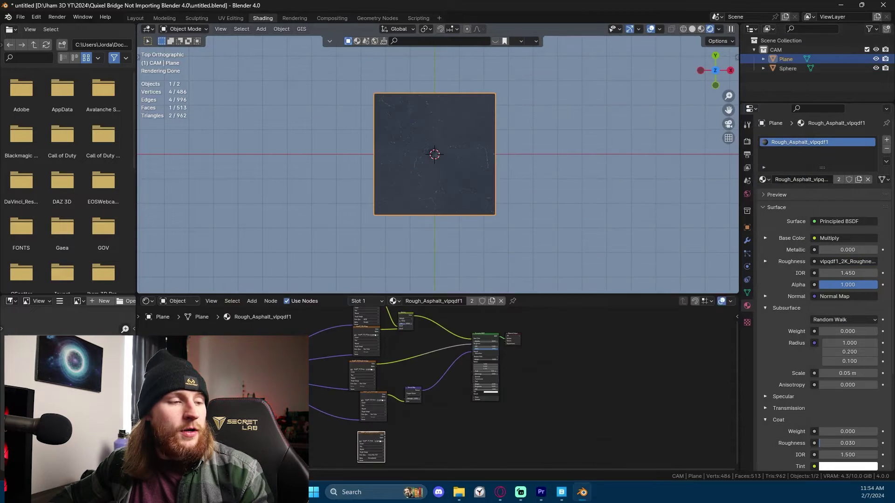
- Feed Mapping into the displacement texture and route it through a new Displacement node to Material Output
{"action": "left_click_drag", "start_coordinate": [226, 371], "coordinate": [358, 437]}
{"action": "left_click_drag", "start_coordinate": [385, 411], "coordinate": [461, 398]}
{"action": "right_click", "coordinate": [461, 398]}
{"action": "key", "text": "shift+a"}
{"action": "type", "text": "disp"}
{"action": "key", "text": "Return"}
{"action": "left_click", "coordinate": [424, 376]}
{"action": "scroll", "coordinate": [424, 396], "scroll_direction": "up", "scroll_amount": 5}
{"action": "left_click_drag", "start_coordinate": [315, 402], "coordinate": [389, 393]}
{"action": "left_click_drag", "start_coordinate": [442, 376], "coordinate": [745, 309]}
- Switch the asphalt material's Displacement setting to Displacement and Bump
{"action": "scroll", "coordinate": [783, 348], "scroll_direction": "down", "scroll_amount": 10}
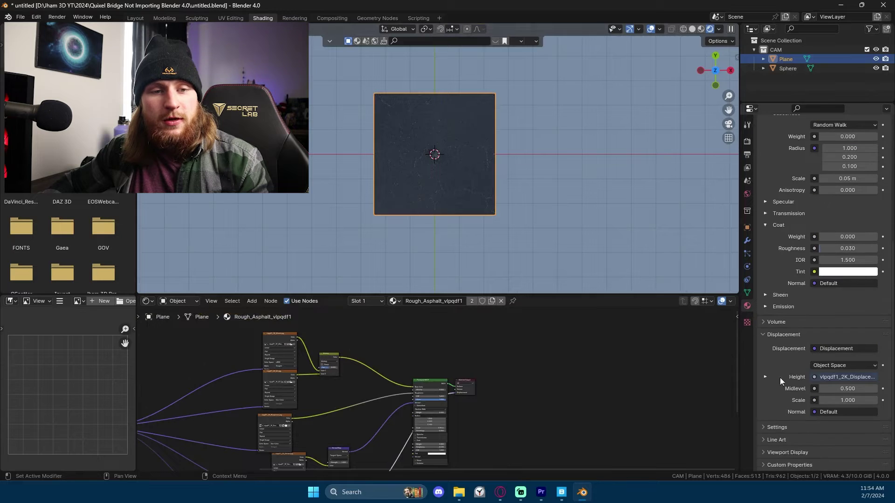
{"action": "scroll", "coordinate": [793, 424], "scroll_direction": "down", "scroll_amount": 6}
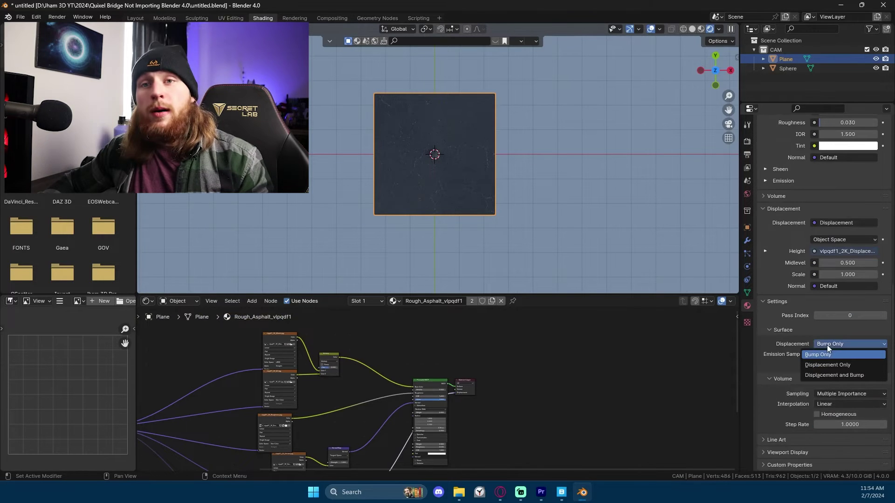
{"action": "left_click", "coordinate": [822, 377]}
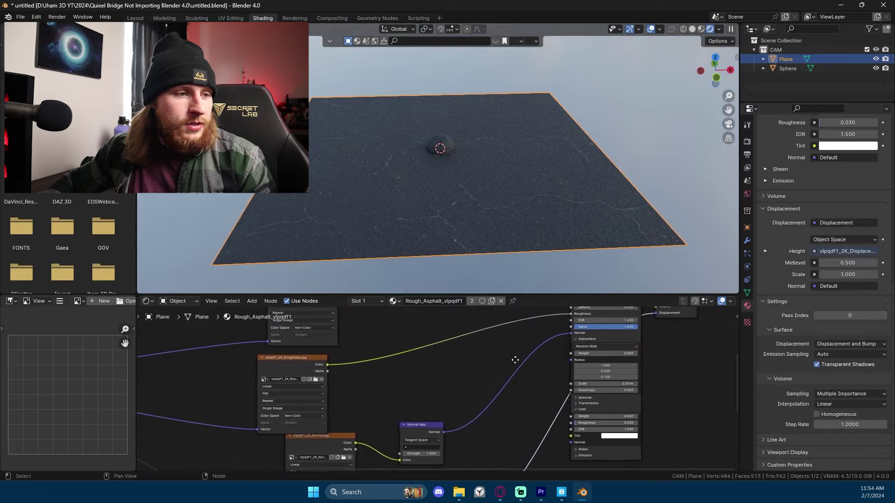
{"action": "middle_click_drag", "start_coordinate": [513, 360], "coordinate": [554, 355]}
{"action": "scroll", "coordinate": [604, 430], "scroll_direction": "down", "scroll_amount": 10, "text": "ctrl"}
{"action": "left_click_drag", "start_coordinate": [319, 360], "coordinate": [354, 361]}
{"action": "right_click", "coordinate": [354, 361]}
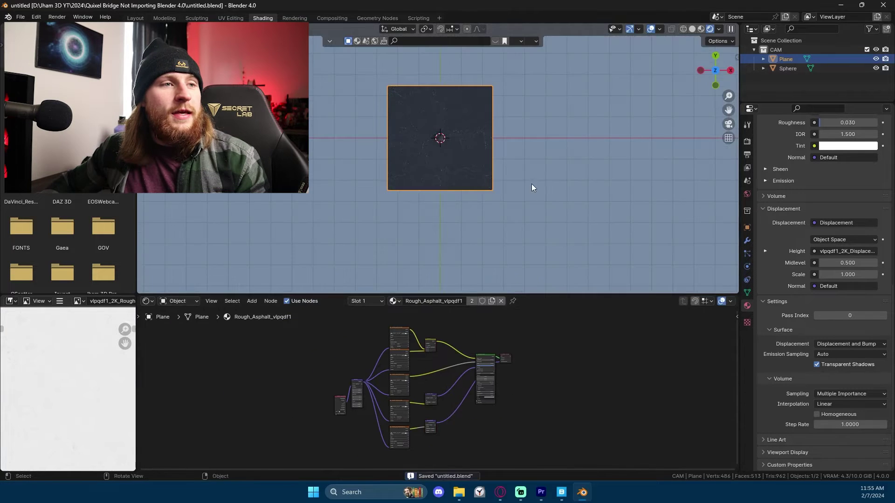
- Set the Mapping node's Scale to 0.5 on X, Y and Z together
{"action": "middle_click_drag", "start_coordinate": [531, 184], "coordinate": [541, 216], "text": "shift"}
{"action": "scroll", "coordinate": [513, 232], "scroll_direction": "up", "scroll_amount": 1}
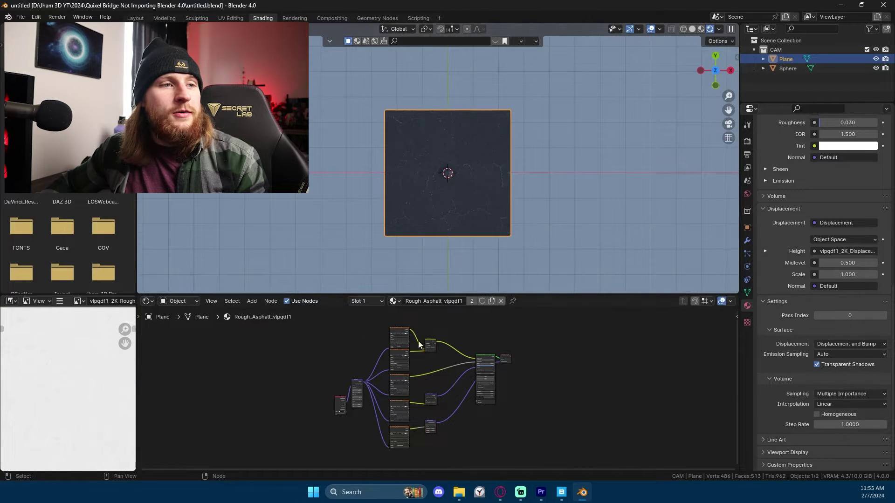
{"action": "scroll", "coordinate": [379, 379], "scroll_direction": "up", "scroll_amount": 5}
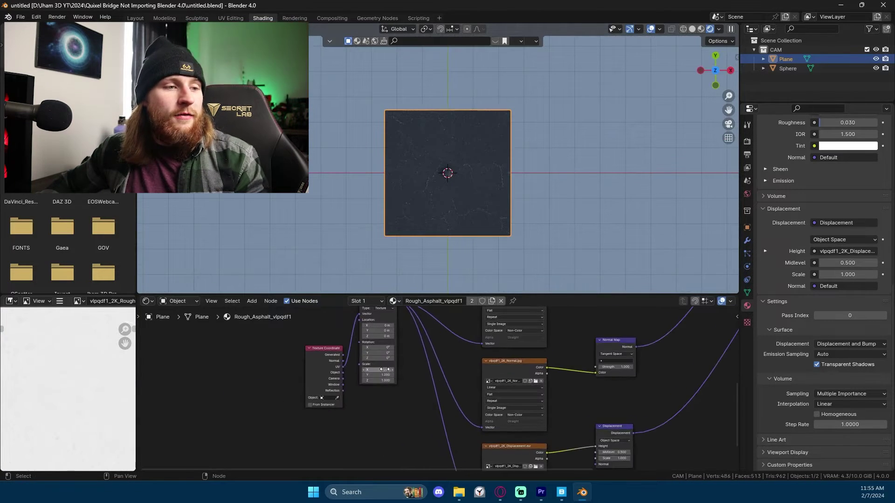
{"action": "mouse_move", "coordinate": [378, 370]}
{"action": "left_mouse_down"}
{"action": "mouse_move", "coordinate": [385, 381]}
{"action": "mouse_move", "coordinate": [358, 370]}
{"action": "mouse_move", "coordinate": [383, 370]}
{"action": "mouse_move", "coordinate": [367, 364]}
{"action": "left_mouse_up"}
{"action": "scroll", "coordinate": [386, 374], "scroll_direction": "up", "scroll_amount": 4}
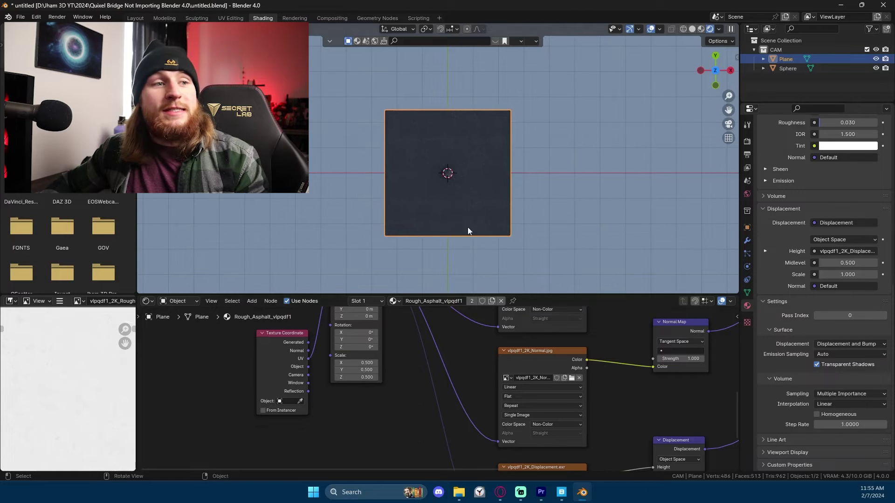
{"action": "scroll", "coordinate": [424, 215], "scroll_direction": "up", "scroll_amount": 4}
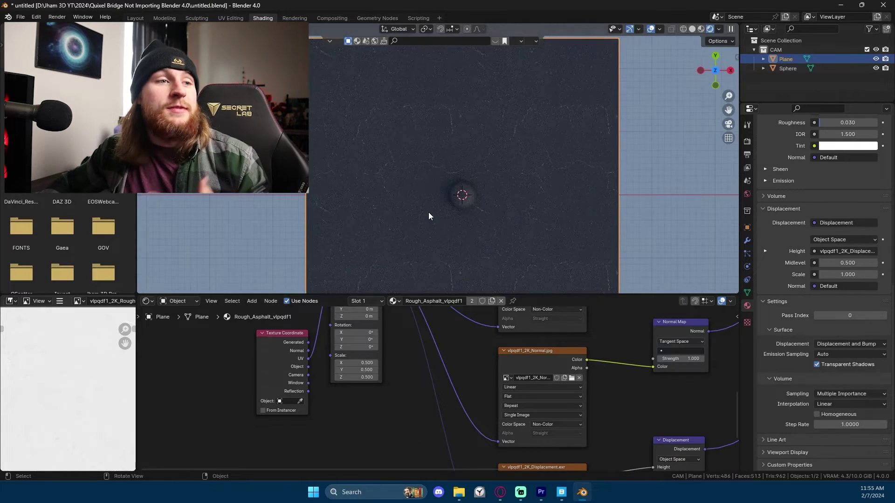
{"action": "scroll", "coordinate": [429, 212], "scroll_direction": "down", "scroll_amount": 2}
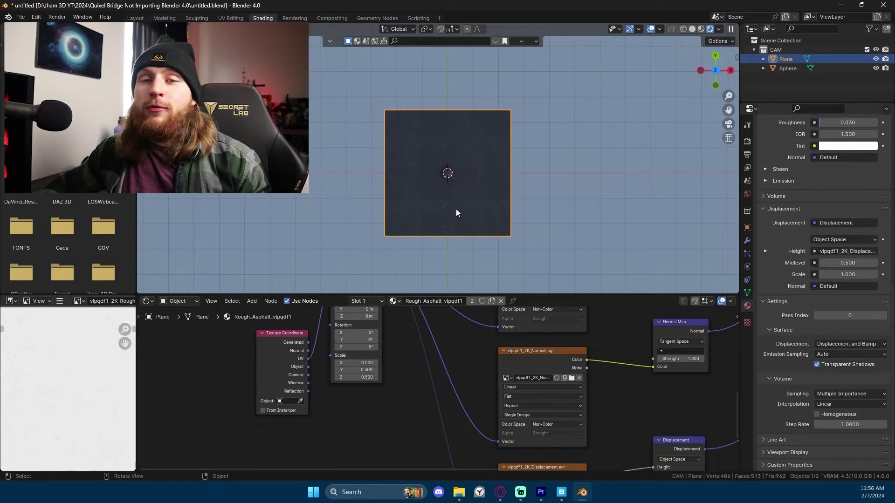
{"action": "scroll", "coordinate": [471, 203], "scroll_direction": "down", "scroll_amount": 1}
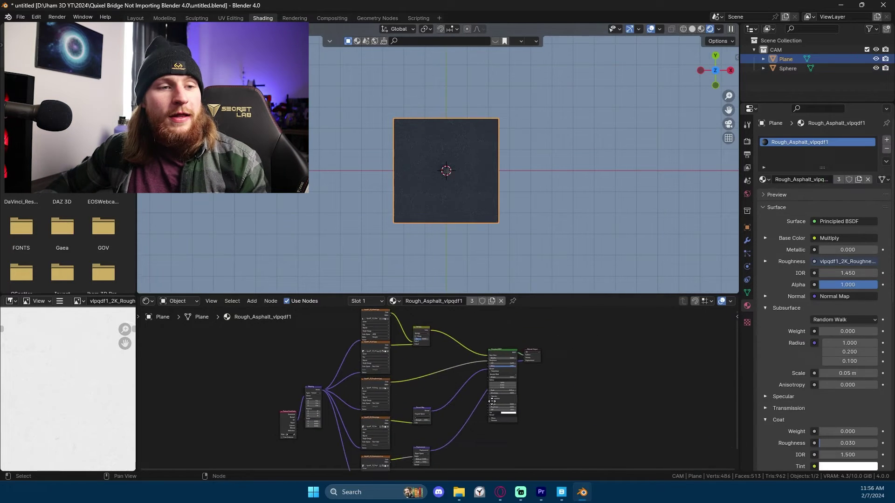
- Shift the Principled BSDF and Material Output right and add a Noise Texture node
{"action": "left_click_drag", "start_coordinate": [598, 374], "coordinate": [525, 354]}
{"action": "middle_click_drag", "start_coordinate": [480, 358], "coordinate": [486, 374]}
{"action": "scroll", "coordinate": [493, 372], "scroll_direction": "up", "scroll_amount": 1}
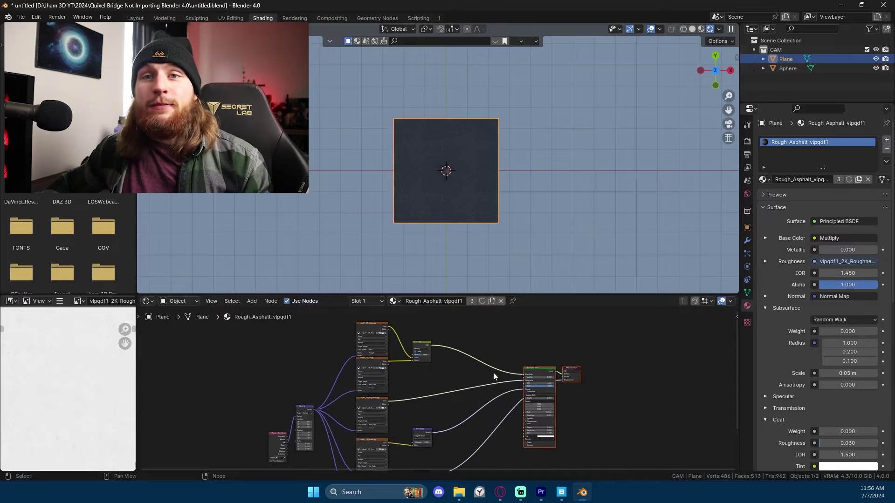
{"action": "key", "text": "shift+a"}
{"action": "left_click", "coordinate": [506, 346]}
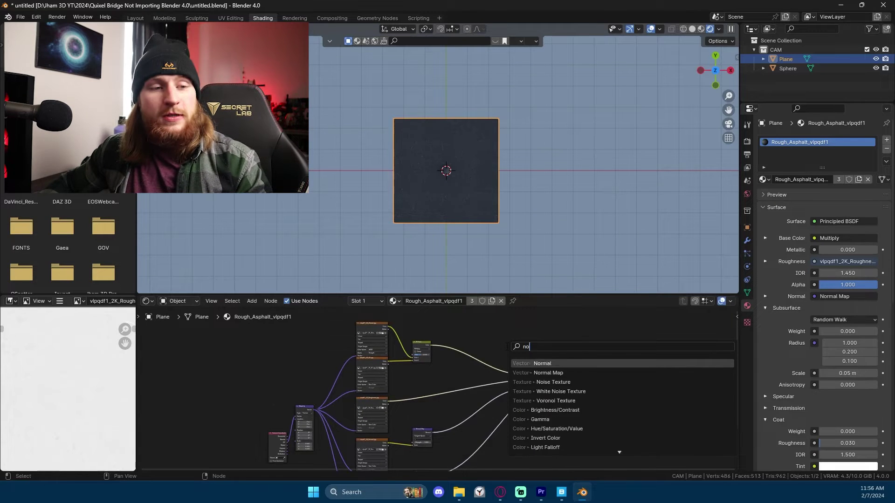
{"action": "type", "text": "noi"}
{"action": "key", "text": "Return"}
{"action": "left_click", "coordinate": [454, 335]}
- Insert a Mix node on the Base Color link and connect the noise colour to its B input
{"action": "key", "text": "shift+a"}
{"action": "left_click", "coordinate": [494, 350]}
{"action": "type", "text": "mix"}
{"action": "key", "text": "Return"}
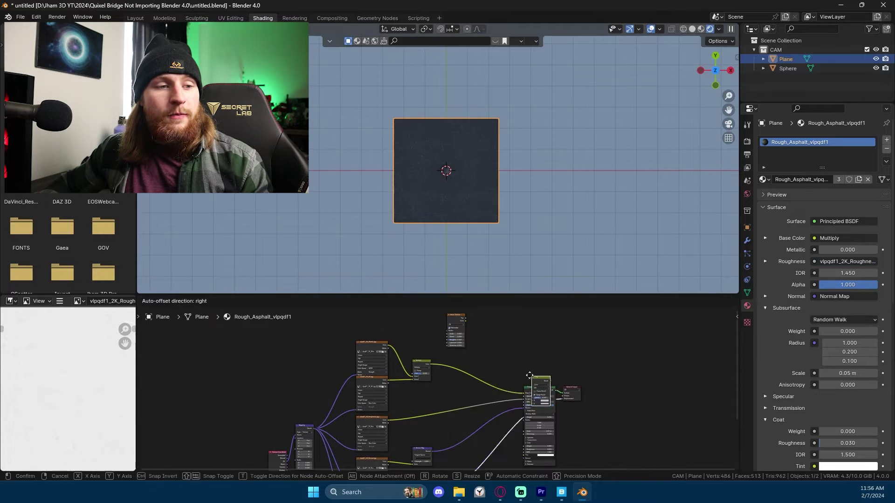
{"action": "left_click", "coordinate": [496, 353]}
{"action": "scroll", "coordinate": [422, 369], "scroll_direction": "up", "scroll_amount": 3}
{"action": "left_click_drag", "start_coordinate": [410, 334], "coordinate": [449, 424]}
- Set the Mix node to Color data with Overlay blending and a factor of 0
{"action": "scroll", "coordinate": [459, 422], "scroll_direction": "up", "scroll_amount": 2}
{"action": "scroll", "coordinate": [502, 409], "scroll_direction": "up", "scroll_amount": 1}
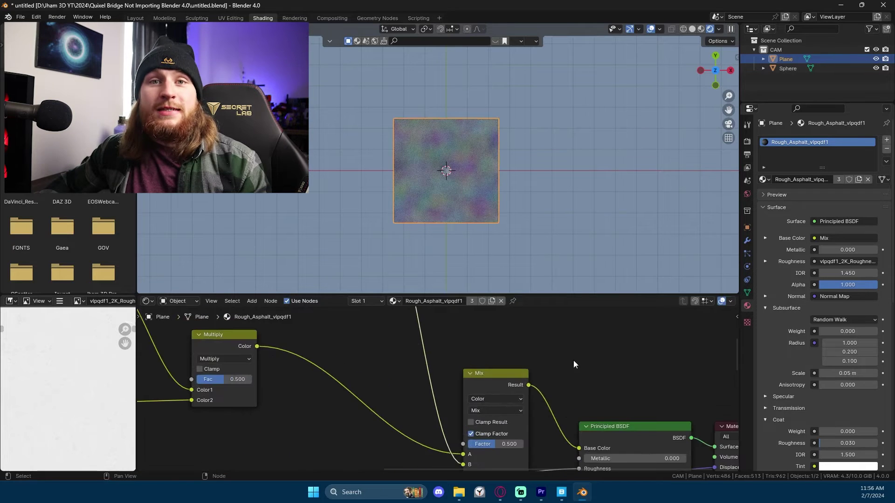
{"action": "scroll", "coordinate": [529, 396], "scroll_direction": "up", "scroll_amount": 2}
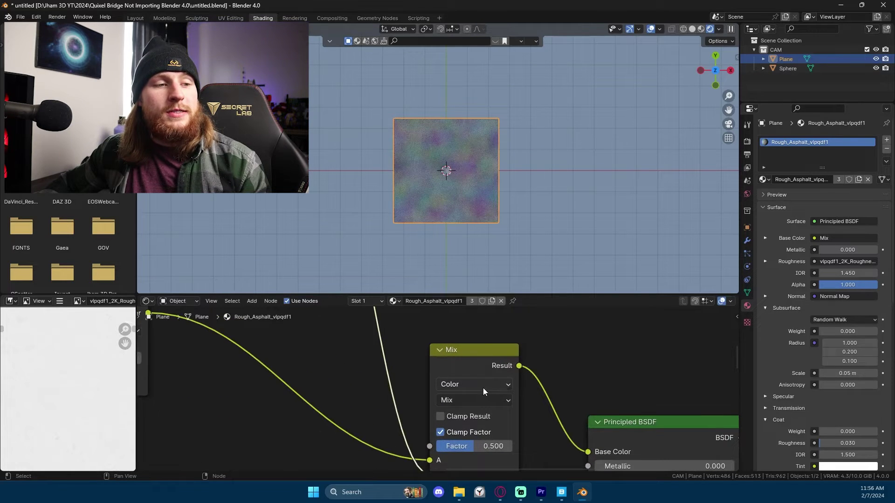
{"action": "left_click", "coordinate": [483, 388]}
{"action": "left_click", "coordinate": [483, 387]}
{"action": "scroll", "coordinate": [518, 376], "scroll_direction": "down", "scroll_amount": 3}
{"action": "left_click", "coordinate": [458, 396]}
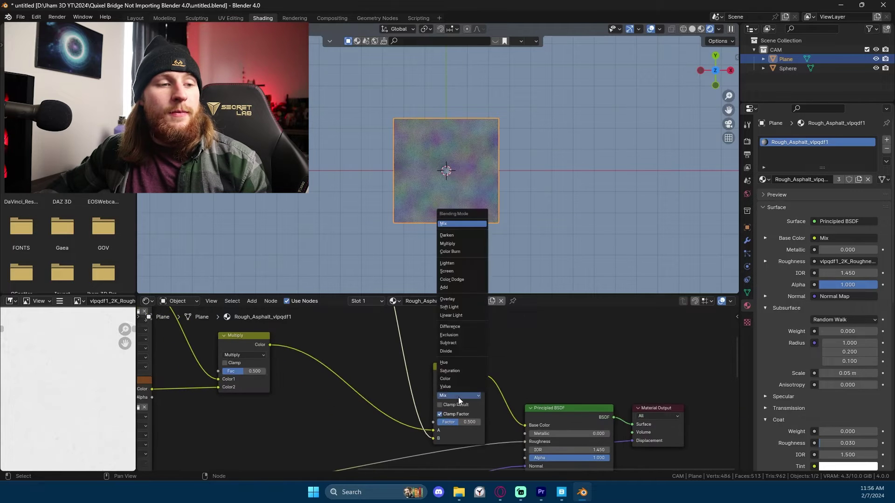
{"action": "left_click", "coordinate": [459, 299]}
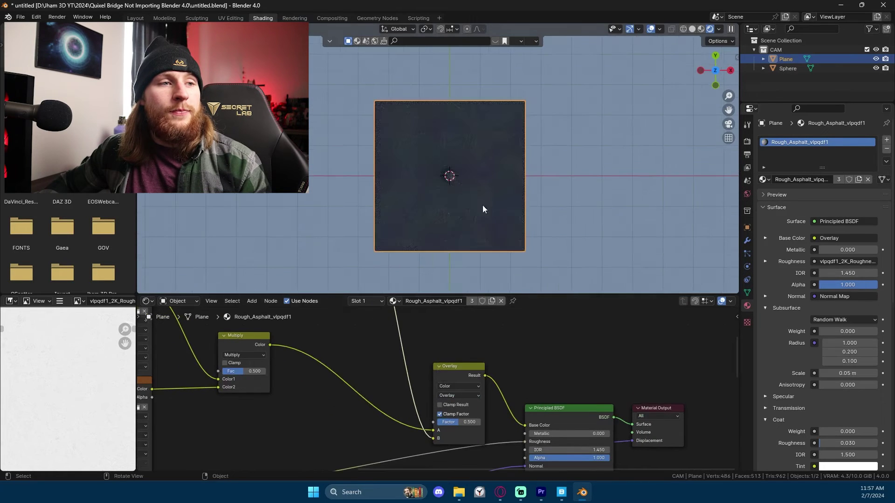
{"action": "mouse_move", "coordinate": [459, 423]}
{"action": "left_mouse_down"}
{"action": "mouse_move", "coordinate": [436, 422]}
{"action": "mouse_move", "coordinate": [481, 422]}
{"action": "mouse_move", "coordinate": [444, 422]}
{"action": "left_mouse_up"}
- Link the Noise Texture's Fac into the Overlay node and raise its factor to about 0.5
{"action": "scroll", "coordinate": [437, 389], "scroll_direction": "down", "scroll_amount": 10}
{"action": "scroll", "coordinate": [437, 365], "scroll_direction": "up", "scroll_amount": 11}
{"action": "scroll", "coordinate": [446, 362], "scroll_direction": "down", "scroll_amount": 4}
{"action": "middle_click_drag", "start_coordinate": [431, 359], "coordinate": [419, 360]}
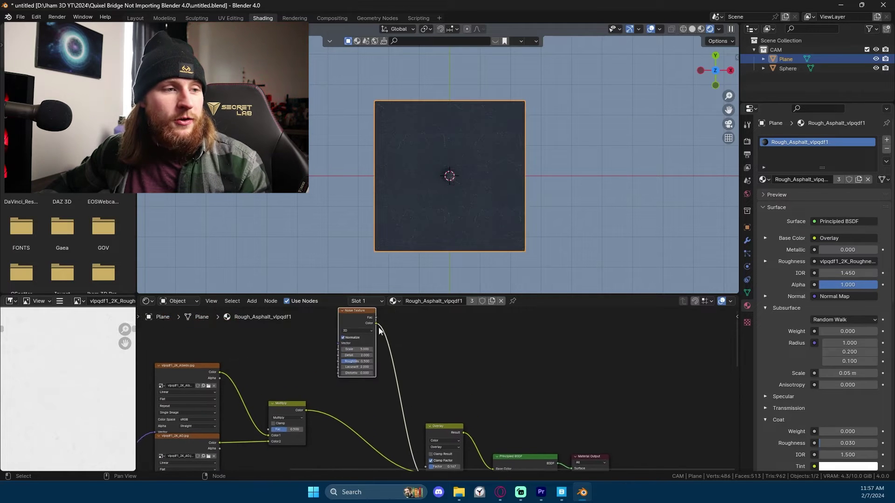
{"action": "left_click_drag", "start_coordinate": [376, 317], "coordinate": [432, 412]}
{"action": "scroll", "coordinate": [438, 402], "scroll_direction": "up", "scroll_amount": 4}
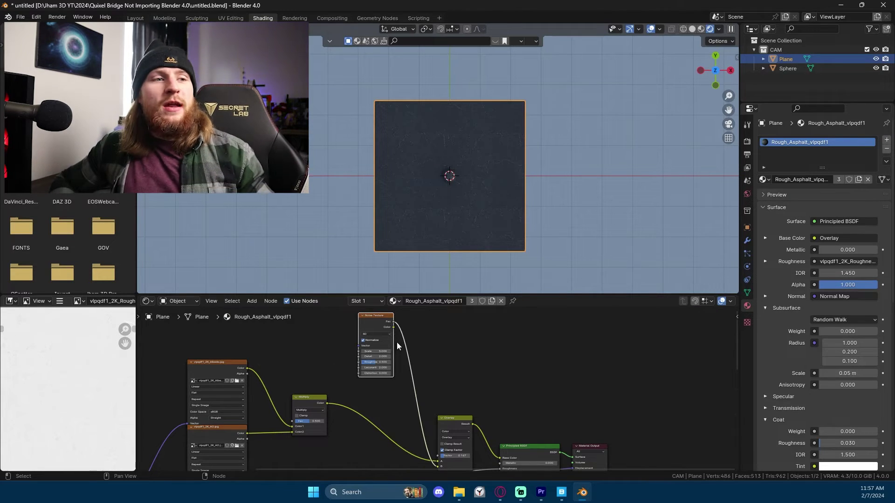
{"action": "scroll", "coordinate": [432, 351], "scroll_direction": "down", "scroll_amount": 2}
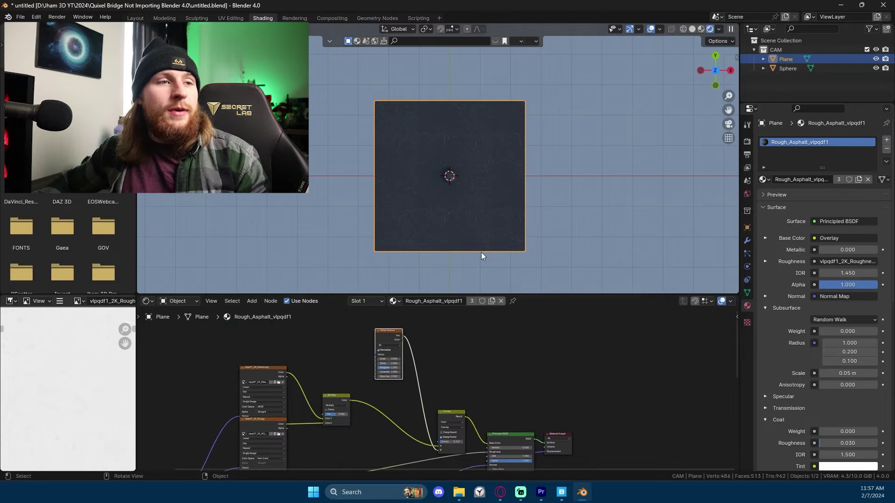
{"action": "scroll", "coordinate": [403, 380], "scroll_direction": "up", "scroll_amount": 3}
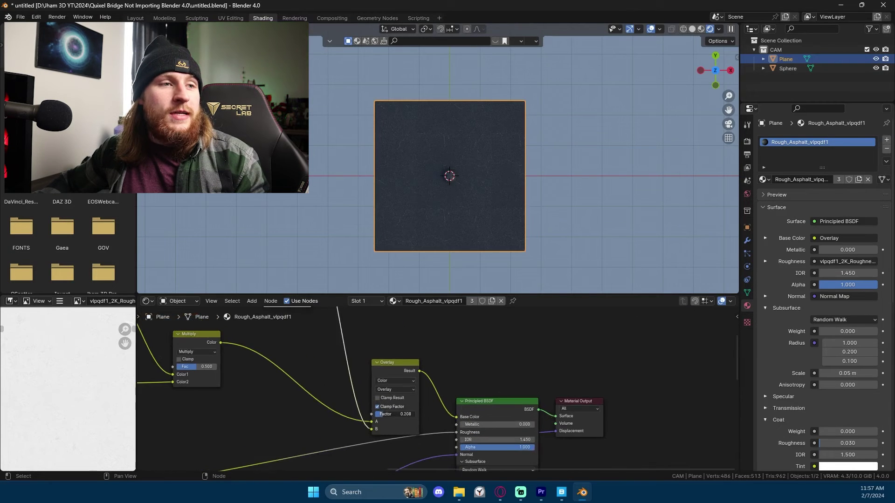
{"action": "left_click_drag", "start_coordinate": [396, 414], "coordinate": [425, 404]}
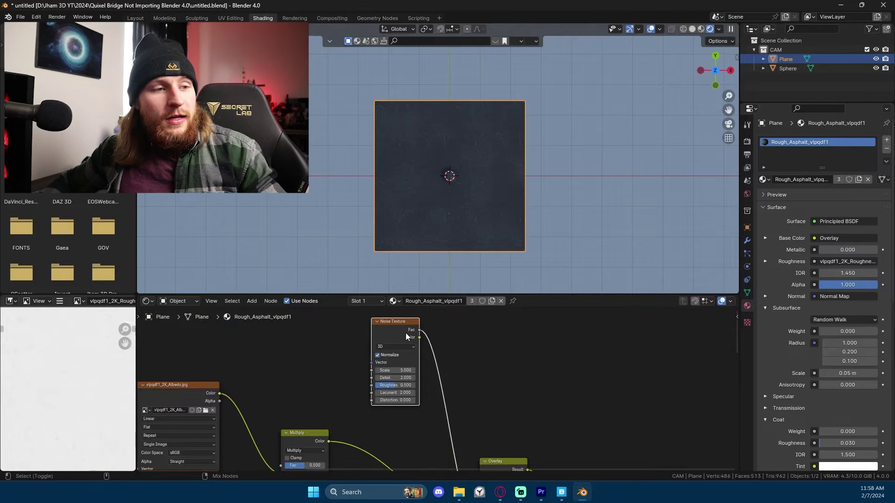
- Preview the Noise Texture alone on the plane through a reroute, moving the node left
{"action": "left_click", "coordinate": [405, 333], "text": "ctrl+shift"}
{"action": "scroll", "coordinate": [503, 175], "scroll_direction": "down", "scroll_amount": 3}
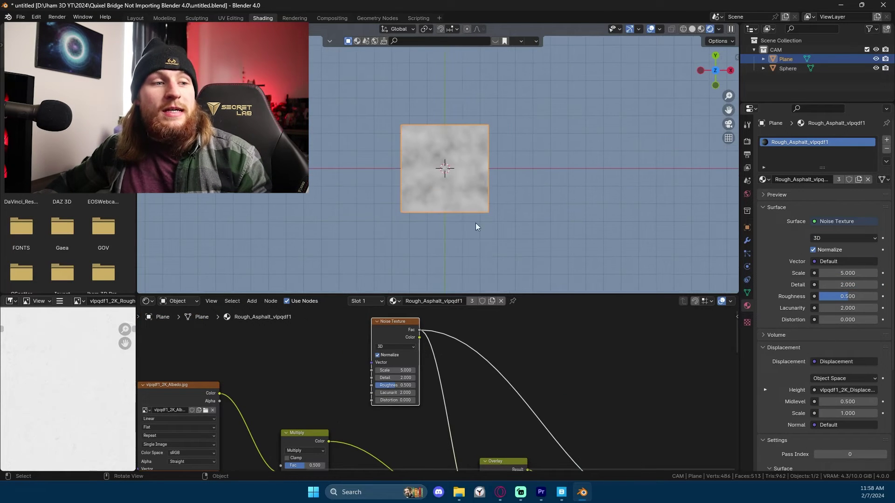
{"action": "left_click", "coordinate": [478, 328]}
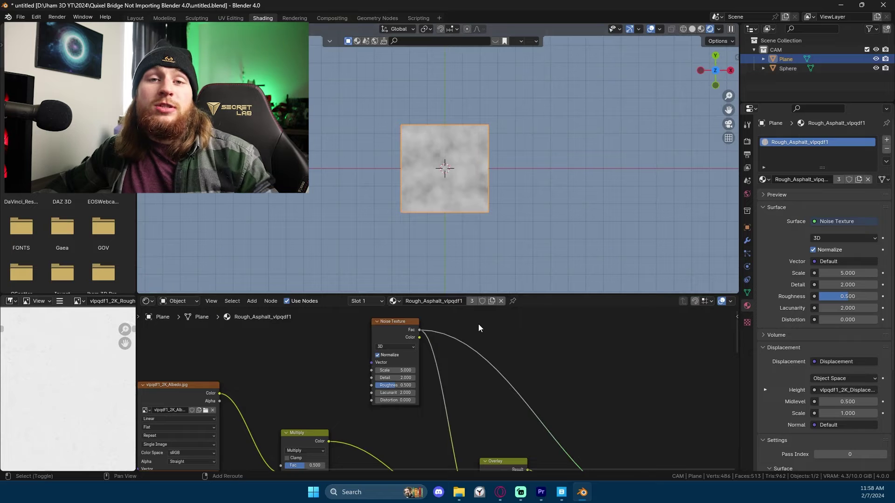
{"action": "right_click_drag", "start_coordinate": [480, 328], "coordinate": [429, 383], "text": "shift"}
{"action": "left_click_drag", "start_coordinate": [398, 335], "coordinate": [320, 347]}
- Insert a Color Ramp on the noise link with its black stop near 0.486
{"action": "left_click", "coordinate": [423, 346]}
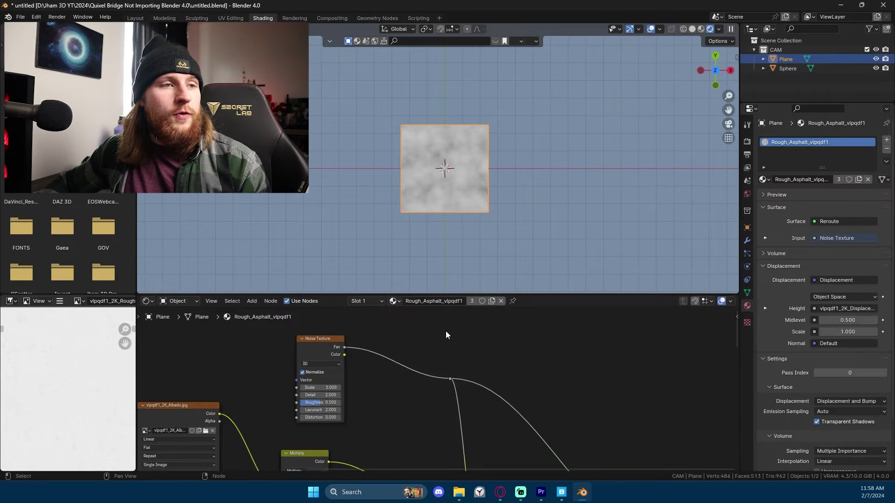
{"action": "key", "text": "shift+a"}
{"action": "type", "text": "color"}
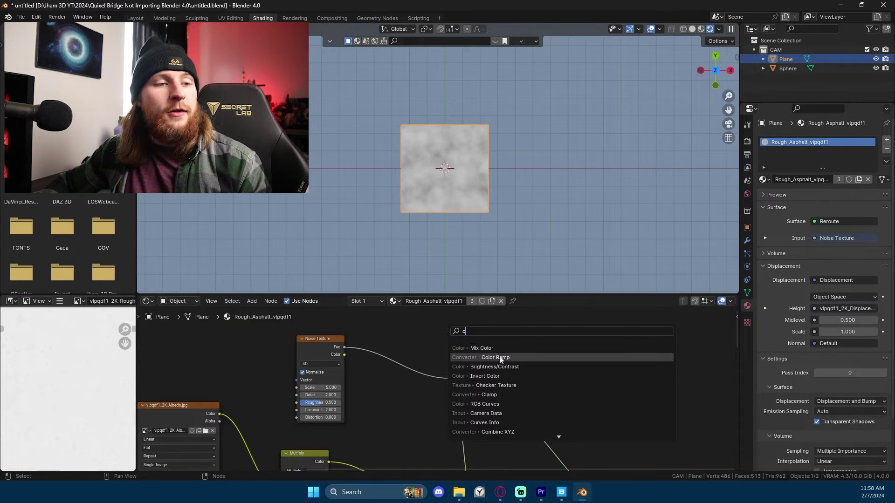
{"action": "key", "text": "Return"}
{"action": "left_click", "coordinate": [402, 370]}
{"action": "left_click_drag", "start_coordinate": [402, 371], "coordinate": [427, 363]}
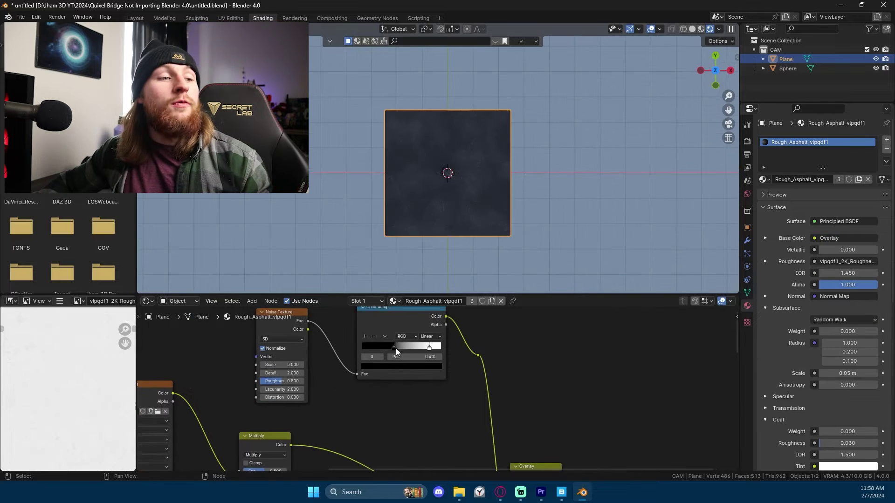
{"action": "left_click_drag", "start_coordinate": [395, 348], "coordinate": [398, 347]}
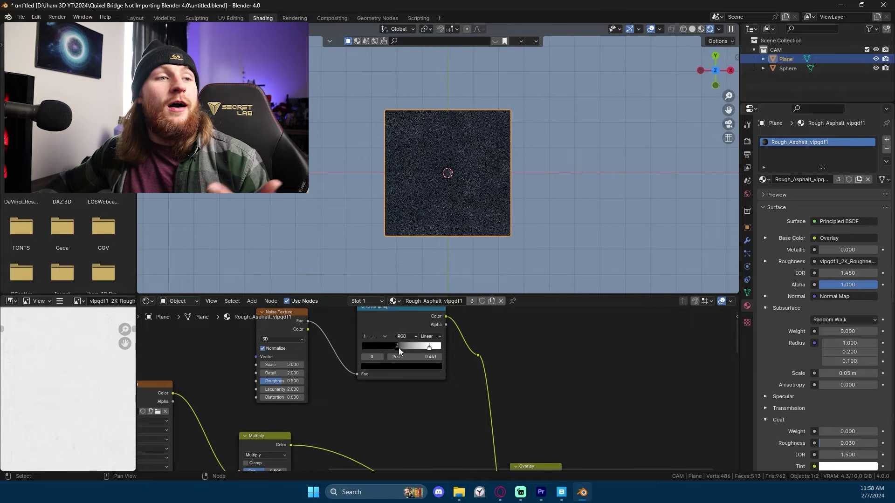
- Hide viewport overlays, raise the noise Roughness, and set noise Detail to 12
{"action": "left_click", "coordinate": [485, 274]}
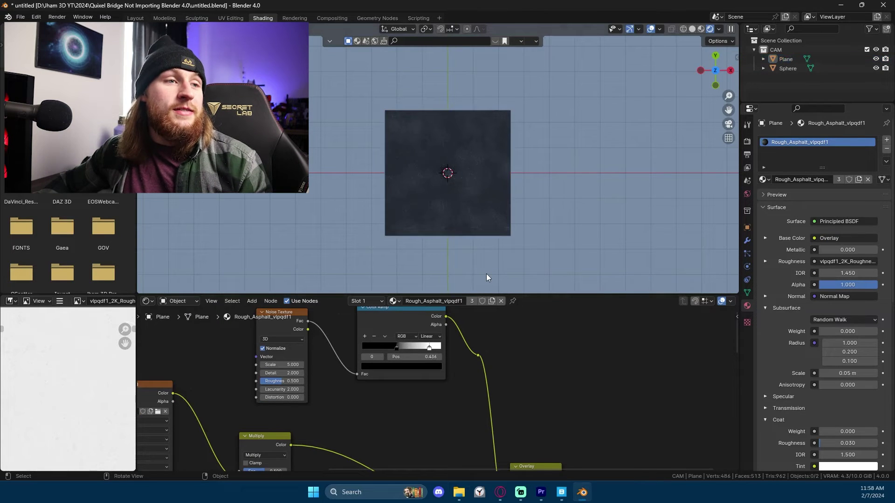
{"action": "left_click", "coordinate": [653, 29]}
{"action": "left_click_drag", "start_coordinate": [400, 346], "coordinate": [386, 347]}
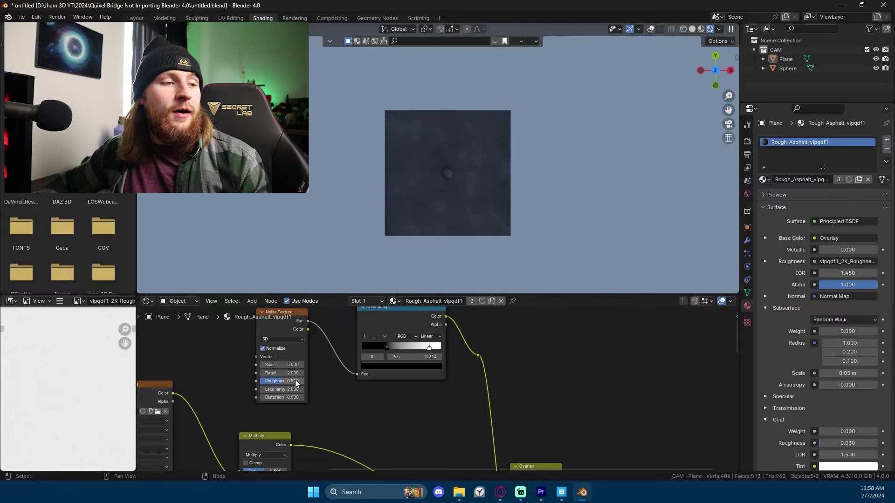
{"action": "left_click_drag", "start_coordinate": [281, 381], "coordinate": [305, 381]}
{"action": "scroll", "coordinate": [332, 380], "scroll_direction": "up", "scroll_amount": 3}
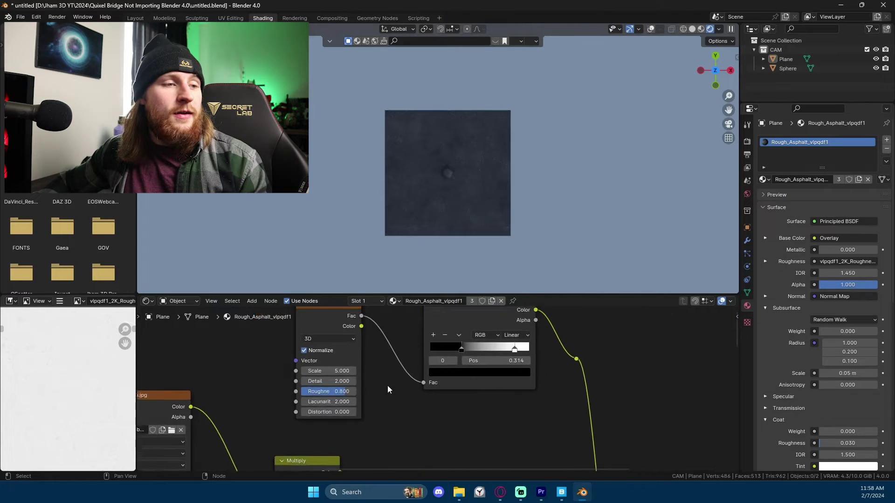
{"action": "left_click", "coordinate": [406, 393]}
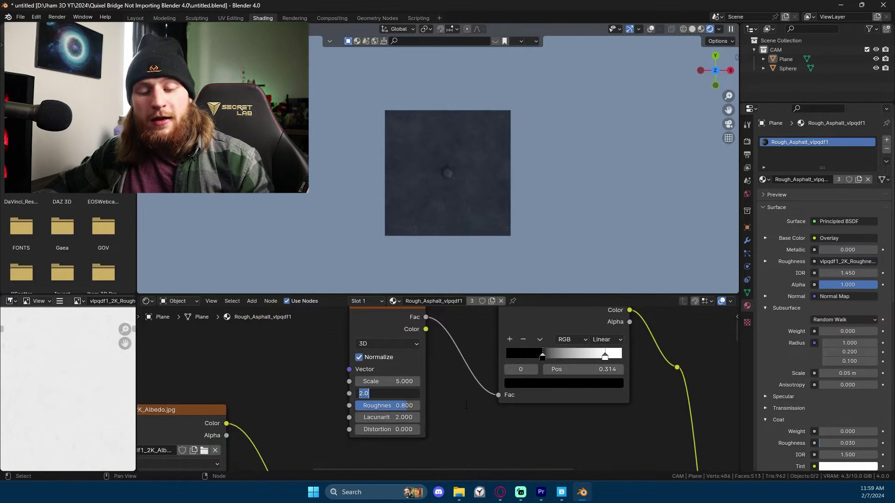
{"action": "type", "text": "12"}
{"action": "key", "text": "Return"}
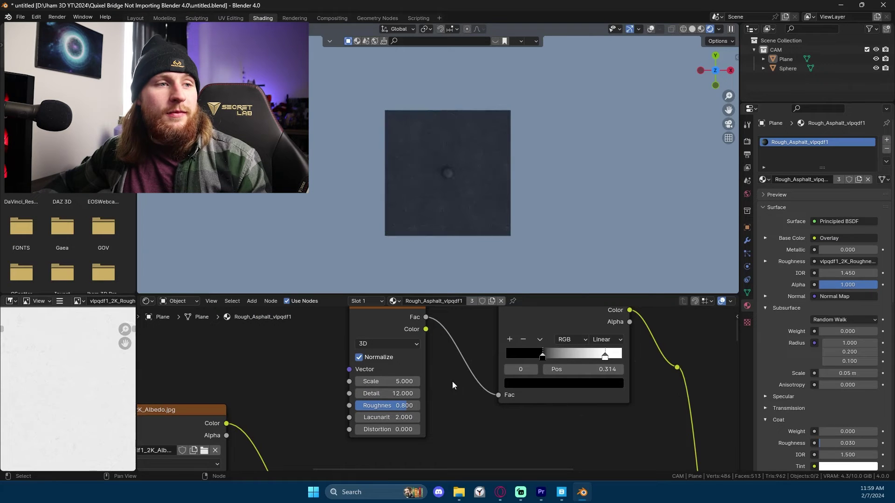
- Preview the Color Ramp mask, raise its black point and set the white point to 0.809, then restore the full shader
{"action": "left_click", "coordinate": [541, 356]}
{"action": "left_click", "coordinate": [559, 323], "text": "ctrl+shift"}
{"action": "scroll", "coordinate": [559, 323], "scroll_direction": "down", "scroll_amount": 3}
{"action": "middle_click_drag", "start_coordinate": [560, 324], "coordinate": [462, 350]}
{"action": "scroll", "coordinate": [462, 350], "scroll_direction": "up", "scroll_amount": 2}
{"action": "left_click_drag", "start_coordinate": [474, 381], "coordinate": [500, 381]}
{"action": "scroll", "coordinate": [494, 376], "scroll_direction": "down", "scroll_amount": 5}
{"action": "middle_click_drag", "start_coordinate": [494, 377], "coordinate": [401, 317]}
{"action": "left_click", "coordinate": [472, 408], "text": "ctrl+shift"}
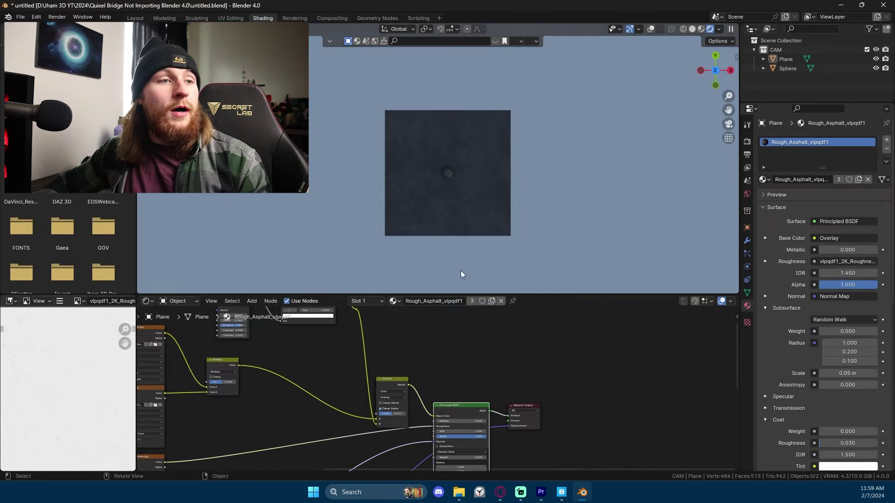
- Scale the asphalt plane up and apply its scale
{"action": "scroll", "coordinate": [480, 239], "scroll_direction": "up", "scroll_amount": 3}
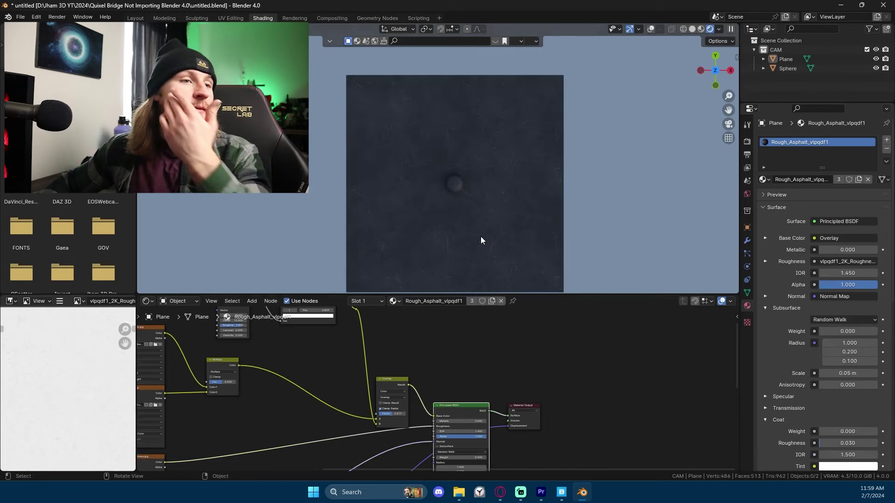
{"action": "scroll", "coordinate": [482, 237], "scroll_direction": "down", "scroll_amount": 4}
{"action": "left_click", "coordinate": [486, 208]}
{"action": "key", "text": "s"}
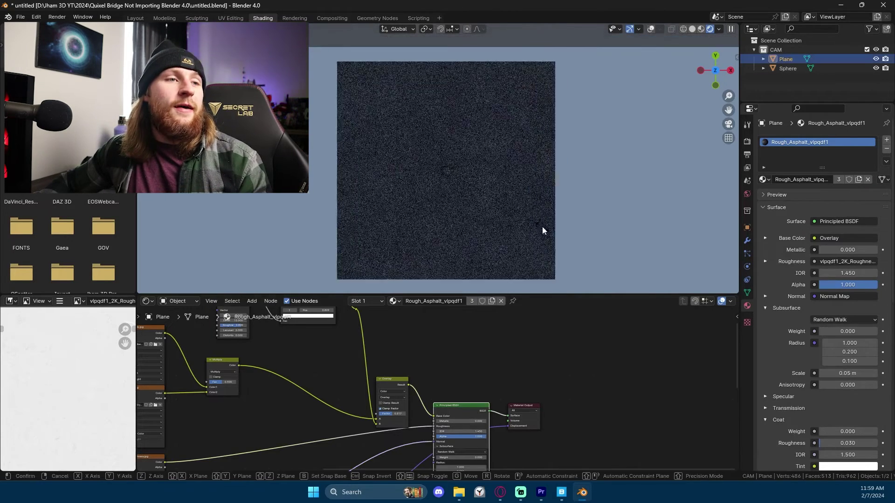
{"action": "left_click", "coordinate": [541, 227]}
{"action": "key", "text": "ctrl+a"}
{"action": "left_click", "coordinate": [513, 225]}
{"action": "key", "text": "ctrl+a"}
{"action": "left_click", "coordinate": [501, 244]}
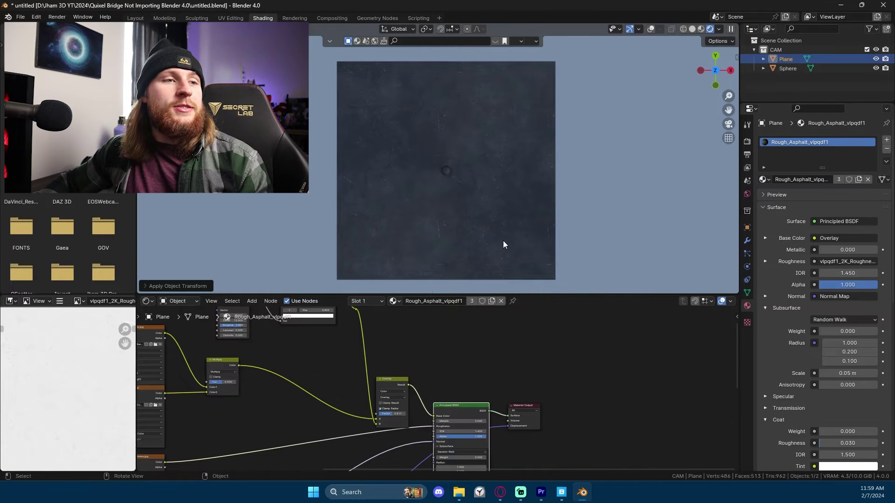
{"action": "scroll", "coordinate": [503, 240], "scroll_direction": "down", "scroll_amount": 4}
- Duplicate the Overlay node and route it into the BSDF Roughness at full factor
{"action": "scroll", "coordinate": [482, 370], "scroll_direction": "up", "scroll_amount": 2}
{"action": "scroll", "coordinate": [482, 370], "scroll_direction": "down", "scroll_amount": 2}
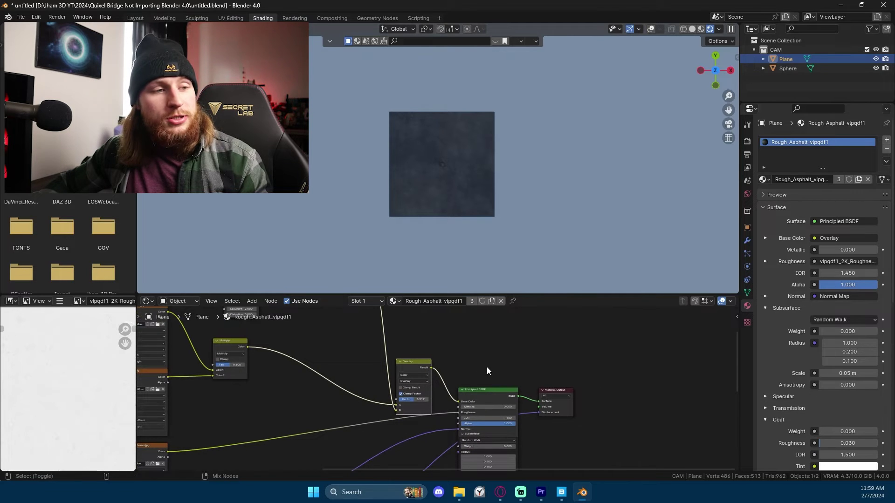
{"action": "key", "text": "ctrl+shift+d"}
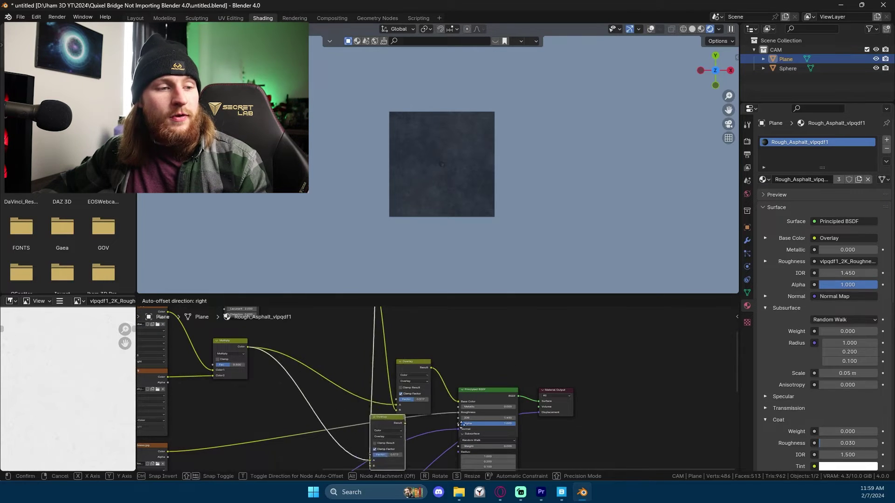
{"action": "left_click", "coordinate": [474, 353]}
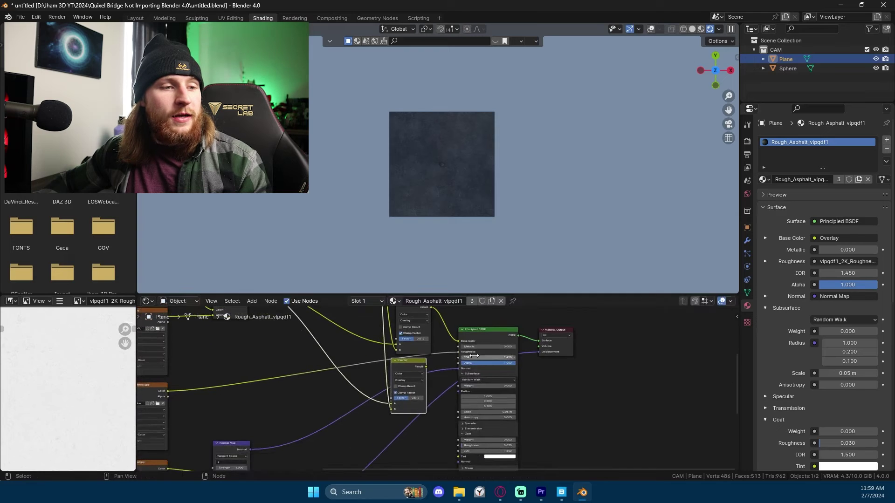
{"action": "scroll", "coordinate": [472, 347], "scroll_direction": "up", "scroll_amount": 2}
{"action": "left_click_drag", "start_coordinate": [468, 336], "coordinate": [373, 415]}
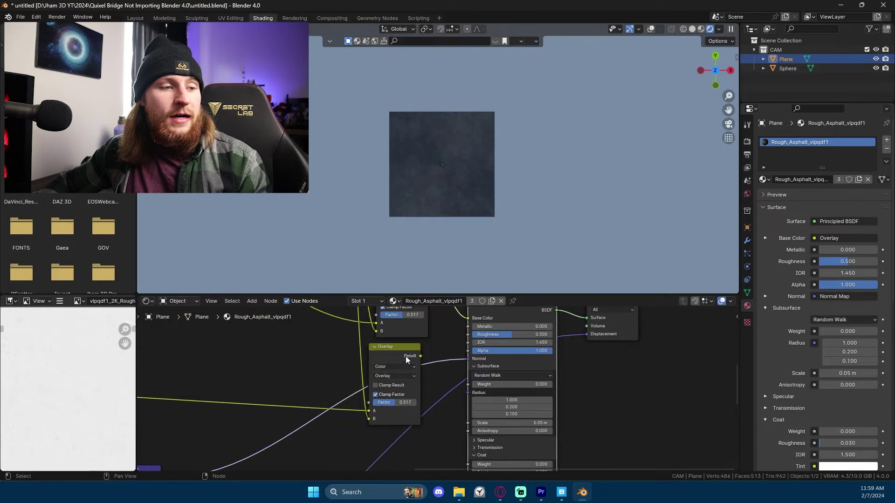
{"action": "left_click_drag", "start_coordinate": [420, 356], "coordinate": [469, 335]}
{"action": "scroll", "coordinate": [488, 225], "scroll_direction": "up", "scroll_amount": 6}
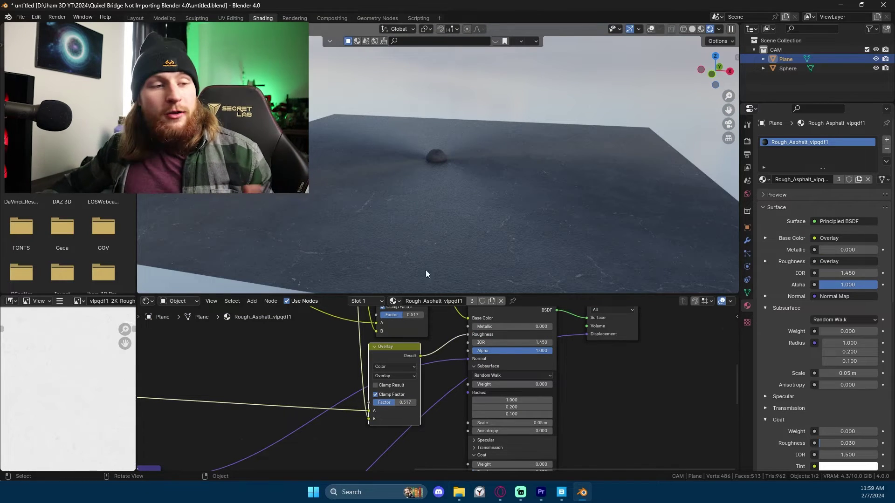
{"action": "scroll", "coordinate": [399, 398], "scroll_direction": "up", "scroll_amount": 1}
{"action": "mouse_move", "coordinate": [398, 403]}
{"action": "left_mouse_down"}
{"action": "mouse_move", "coordinate": [426, 403]}
{"action": "mouse_move", "coordinate": [403, 404]}
{"action": "left_mouse_up"}
{"action": "scroll", "coordinate": [392, 356], "scroll_direction": "down", "scroll_amount": 3}
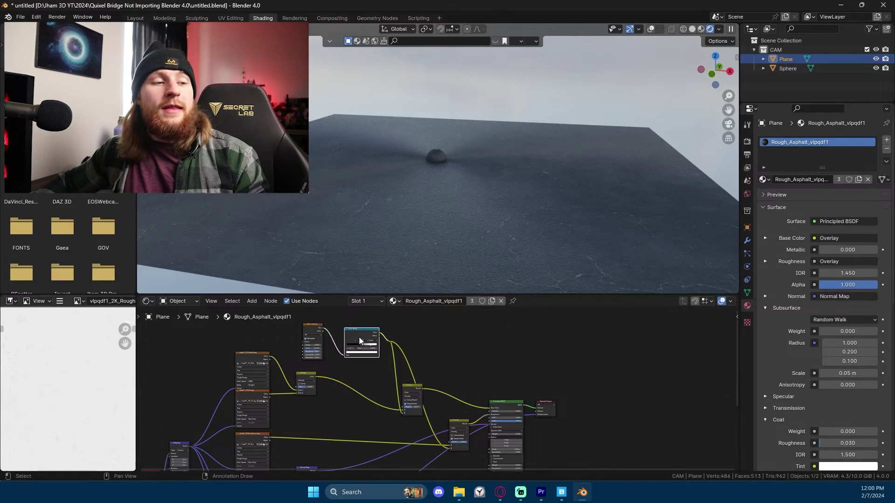
- Feed Noise Fac through a copied Color Ramp into the roughness Overlay, black point 0.541
{"action": "key", "text": "shift+d"}
{"action": "left_click", "coordinate": [352, 417]}
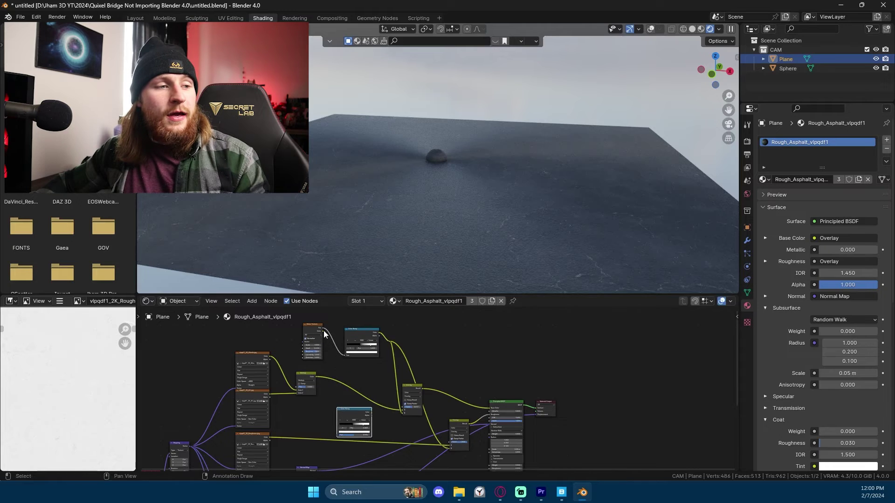
{"action": "left_click_drag", "start_coordinate": [323, 329], "coordinate": [338, 434]}
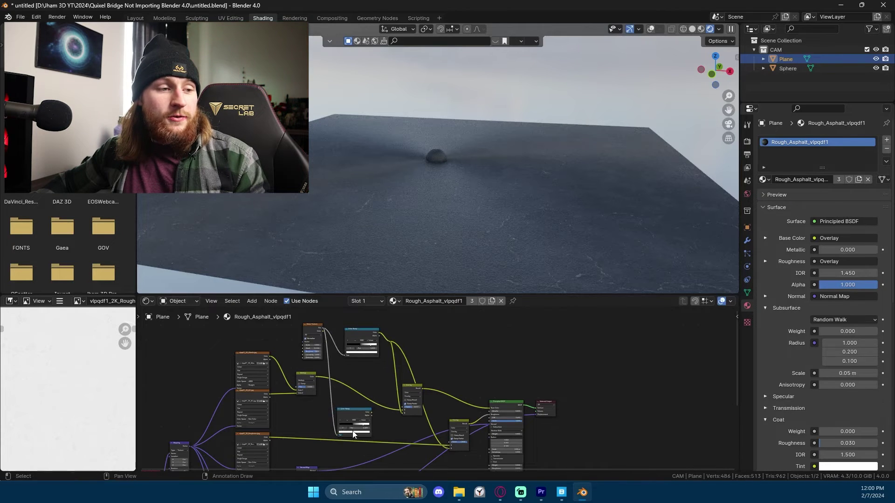
{"action": "scroll", "coordinate": [403, 423], "scroll_direction": "up", "scroll_amount": 7}
{"action": "middle_click_drag", "start_coordinate": [403, 423], "coordinate": [328, 378]}
{"action": "left_click_drag", "start_coordinate": [251, 385], "coordinate": [385, 447]}
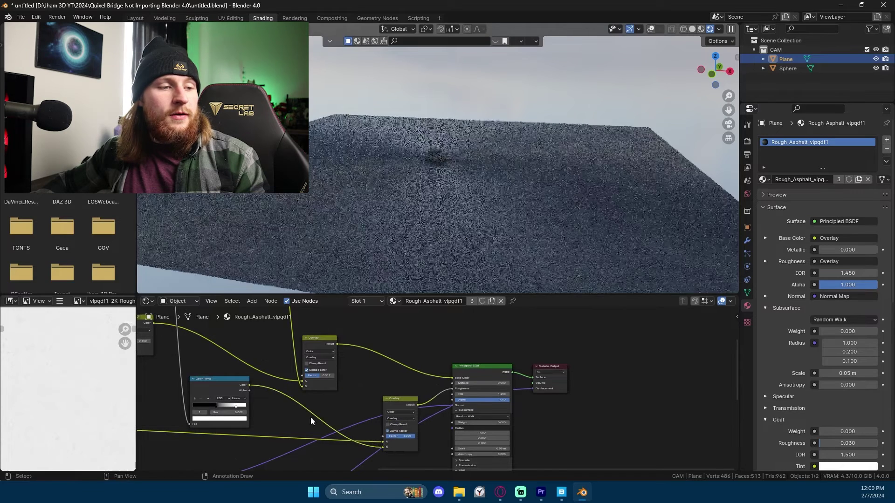
{"action": "left_click_drag", "start_coordinate": [218, 390], "coordinate": [268, 397]}
{"action": "scroll", "coordinate": [245, 419], "scroll_direction": "up", "scroll_amount": 7}
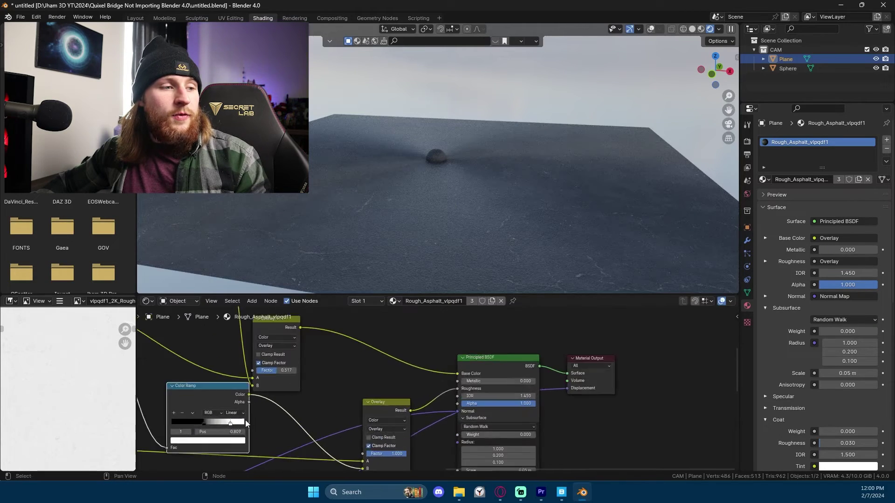
{"action": "middle_click_drag", "start_coordinate": [182, 425], "coordinate": [396, 405]}
{"action": "mouse_move", "coordinate": [349, 413]}
{"action": "left_mouse_down"}
{"action": "mouse_move", "coordinate": [341, 414]}
{"action": "mouse_move", "coordinate": [358, 405]}
{"action": "left_mouse_up"}
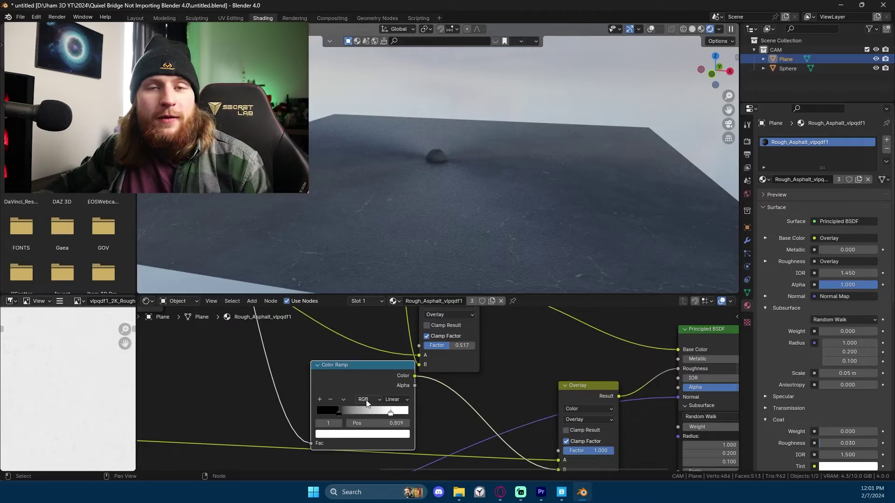
- Set the roughness Overlay factor to 0.692 and settle the ramp's black stop at 0.559
{"action": "scroll", "coordinate": [437, 398], "scroll_direction": "down", "scroll_amount": 3}
{"action": "middle_click_drag", "start_coordinate": [527, 414], "coordinate": [463, 384]}
{"action": "scroll", "coordinate": [484, 414], "scroll_direction": "up", "scroll_amount": 2}
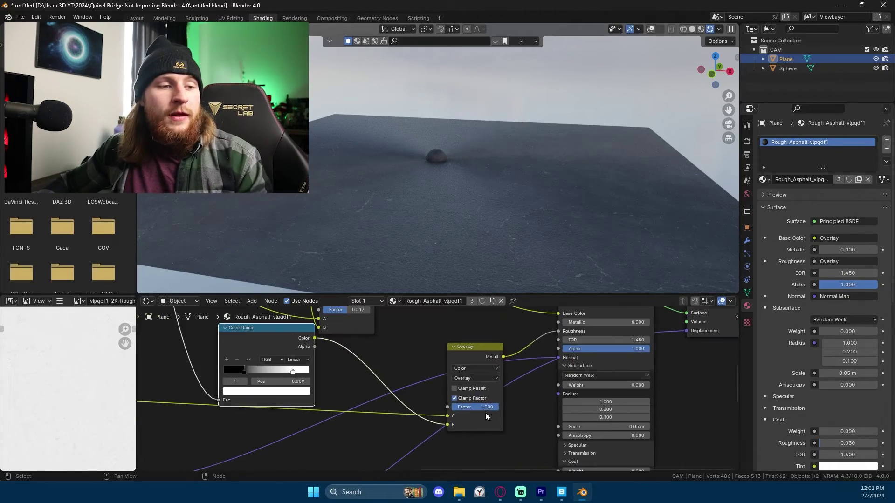
{"action": "left_click_drag", "start_coordinate": [463, 407], "coordinate": [483, 407]}
{"action": "middle_click_drag", "start_coordinate": [245, 350], "coordinate": [390, 365]}
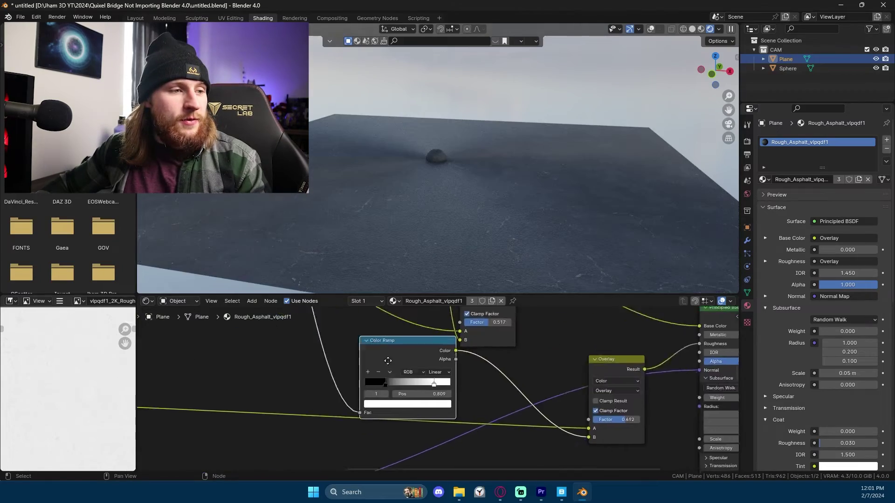
{"action": "scroll", "coordinate": [400, 375], "scroll_direction": "up", "scroll_amount": 4}
{"action": "left_click_drag", "start_coordinate": [378, 383], "coordinate": [418, 379]}
{"action": "middle_click_drag", "start_coordinate": [483, 205], "coordinate": [448, 278]}
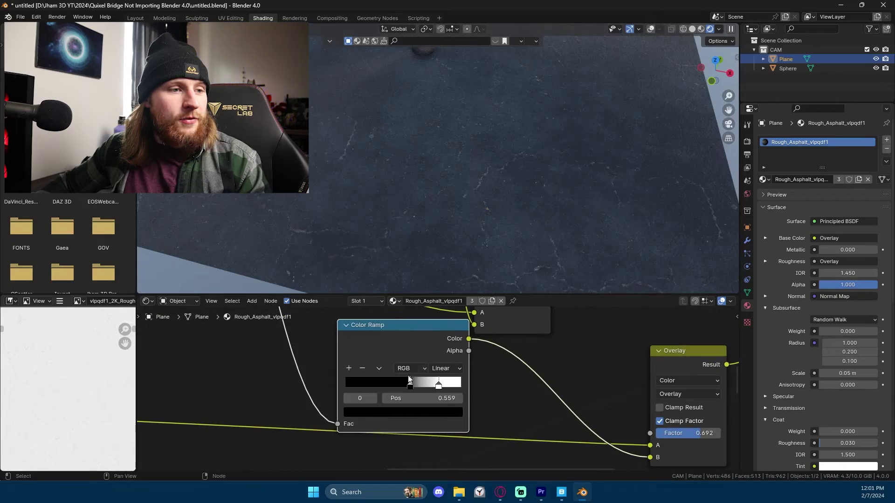
{"action": "mouse_move", "coordinate": [407, 382]}
{"action": "left_mouse_down"}
{"action": "mouse_move", "coordinate": [427, 380]}
{"action": "mouse_move", "coordinate": [410, 380]}
{"action": "left_mouse_up"}
{"action": "middle_click_drag", "start_coordinate": [461, 195], "coordinate": [487, 208]}
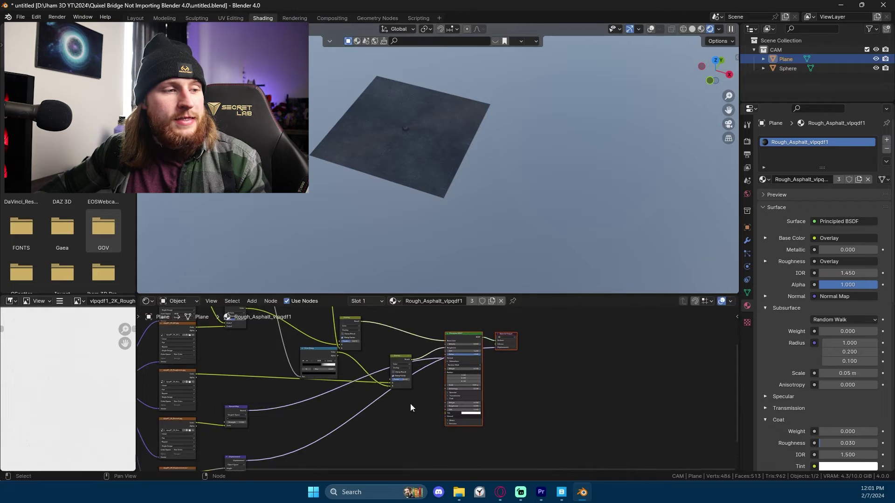
- Add a Bump node beside the Overlay, routing the Normal Map through it into the BSDF Normal
{"action": "middle_click_drag", "start_coordinate": [410, 404], "coordinate": [337, 389]}
{"action": "key", "text": "shift+a"}
{"action": "type", "text": "bump"}
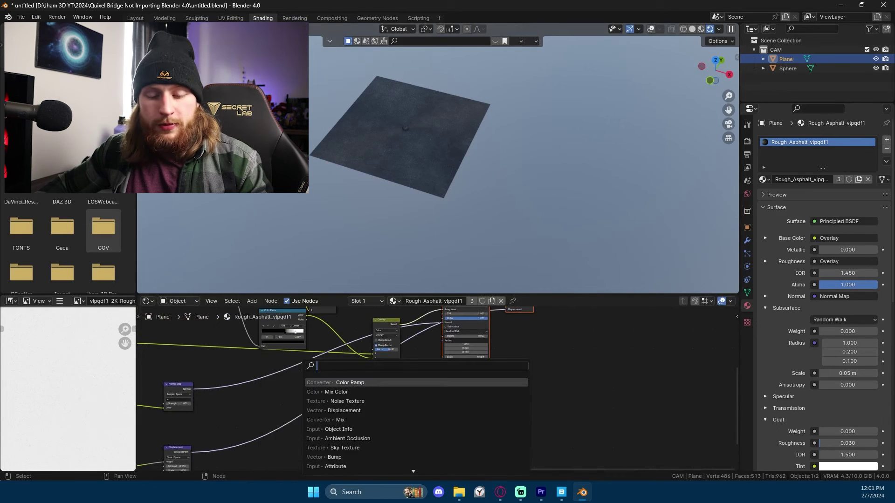
{"action": "key", "text": "Return"}
{"action": "left_click", "coordinate": [375, 378]}
{"action": "scroll", "coordinate": [427, 352], "scroll_direction": "up", "scroll_amount": 4}
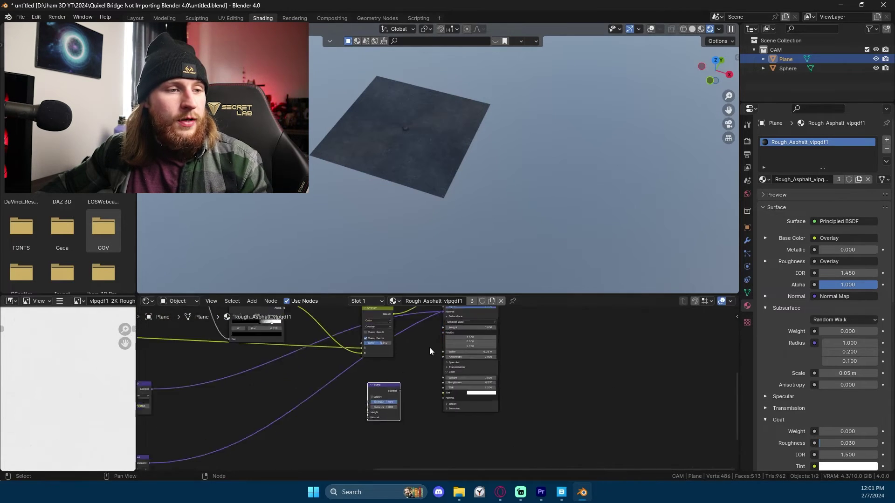
{"action": "middle_click_drag", "start_coordinate": [429, 350], "coordinate": [460, 379]}
{"action": "left_click_drag", "start_coordinate": [415, 417], "coordinate": [445, 382]}
{"action": "middle_click_drag", "start_coordinate": [472, 332], "coordinate": [529, 334]}
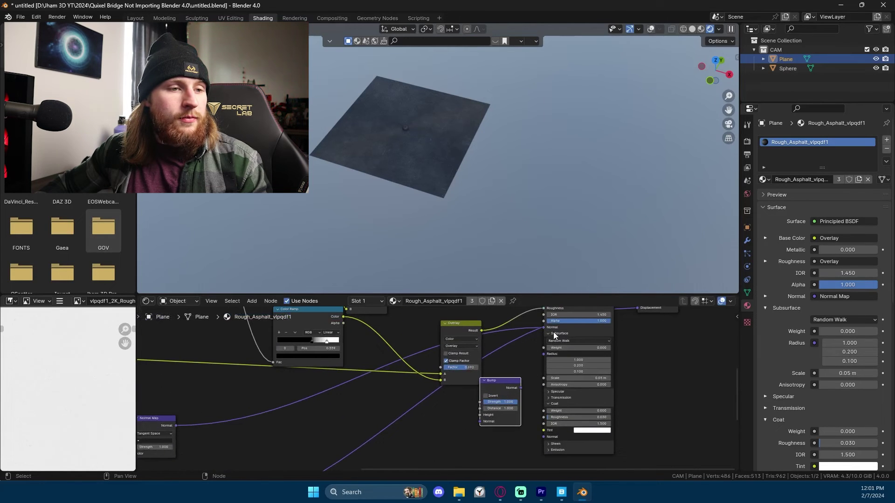
{"action": "left_click_drag", "start_coordinate": [545, 327], "coordinate": [480, 421]}
{"action": "left_click_drag", "start_coordinate": [495, 390], "coordinate": [544, 328]}
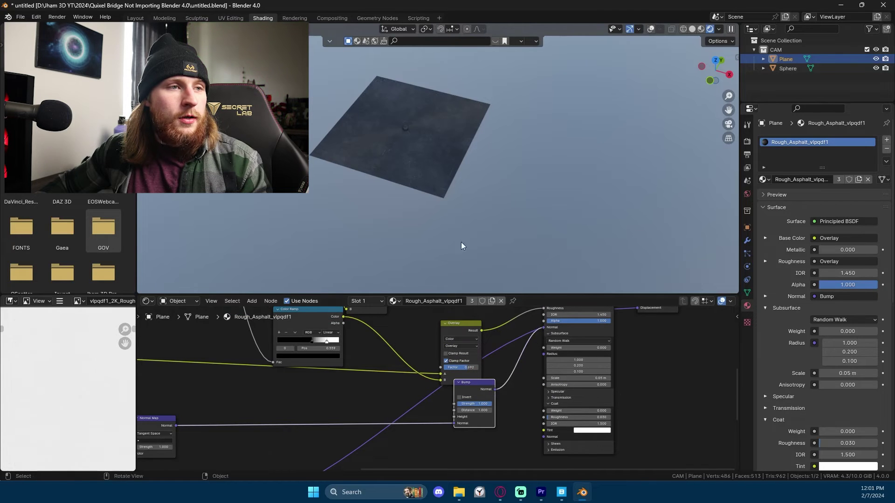
- Duplicate the noise Color Ramp and connect its Color to the Bump Height
{"action": "key", "text": "ctrl+shift+d"}
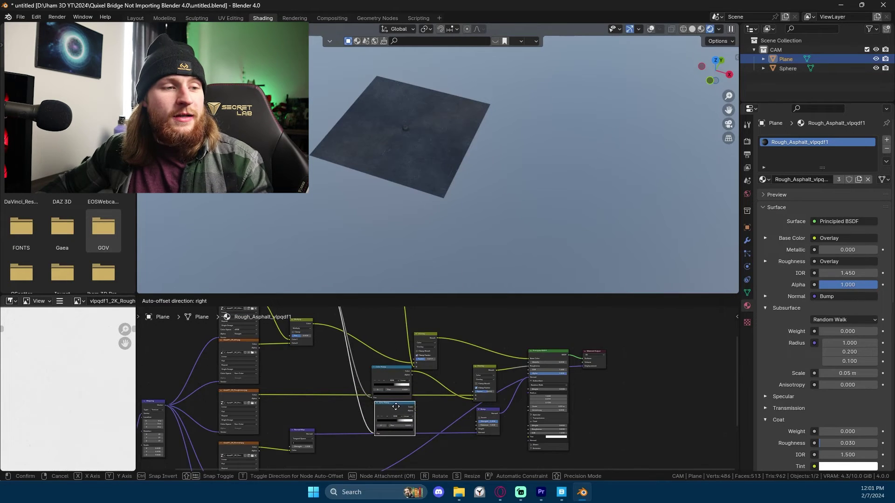
{"action": "left_click", "coordinate": [425, 403]}
{"action": "scroll", "coordinate": [425, 403], "scroll_direction": "up", "scroll_amount": 9}
{"action": "middle_click_drag", "start_coordinate": [426, 403], "coordinate": [360, 372]}
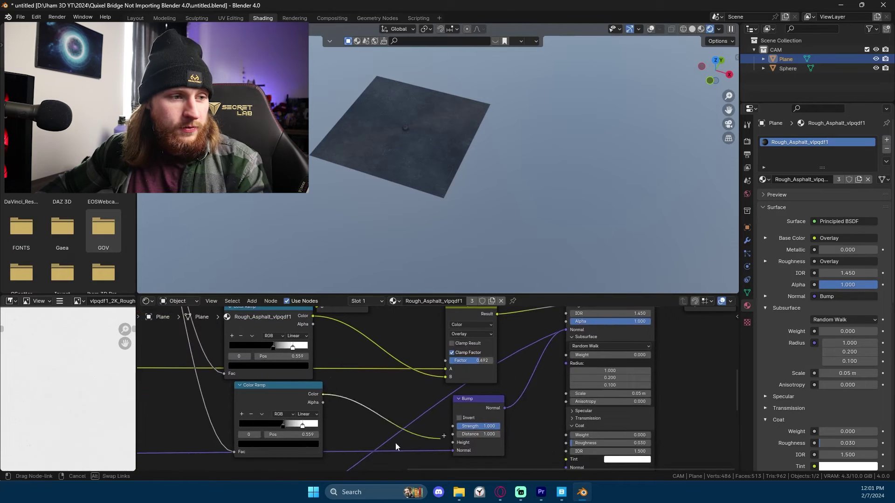
{"action": "left_click_drag", "start_coordinate": [323, 395], "coordinate": [456, 443]}
{"action": "scroll", "coordinate": [479, 234], "scroll_direction": "up", "scroll_amount": 4}
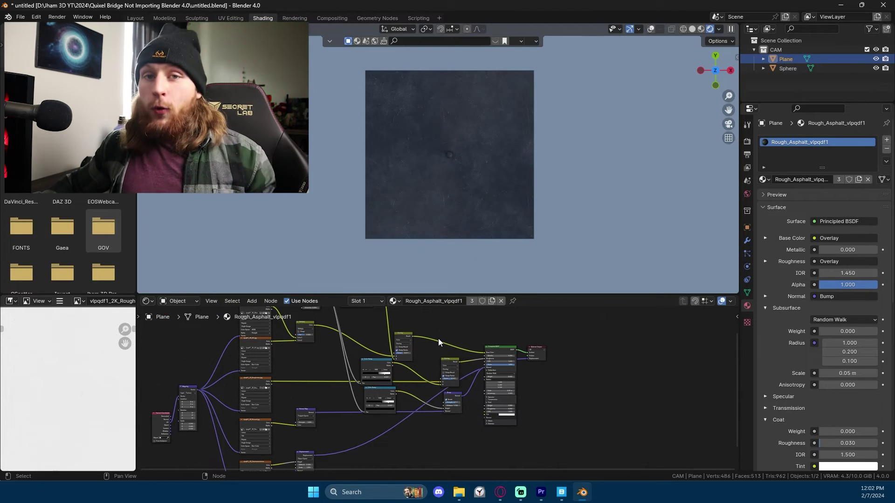
- Preview the noise mask and push its dark stop to 0.436 for stronger contrast
{"action": "scroll", "coordinate": [382, 393], "scroll_direction": "down", "scroll_amount": 7}
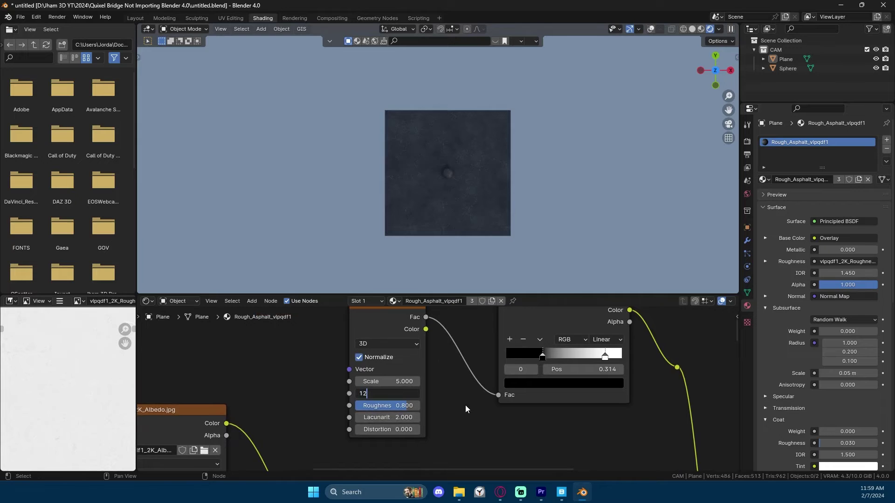
{"action": "key", "text": "Return"}
{"action": "mouse_move", "coordinate": [539, 359]}
{"action": "left_mouse_down"}
{"action": "mouse_move", "coordinate": [550, 356]}
{"action": "mouse_move", "coordinate": [541, 356]}
{"action": "left_mouse_up"}
{"action": "left_click", "coordinate": [559, 324], "text": "ctrl+shift"}
{"action": "scroll", "coordinate": [562, 327], "scroll_direction": "down", "scroll_amount": 3}
{"action": "middle_click_drag", "start_coordinate": [562, 327], "coordinate": [457, 360]}
{"action": "scroll", "coordinate": [456, 377], "scroll_direction": "up", "scroll_amount": 2}
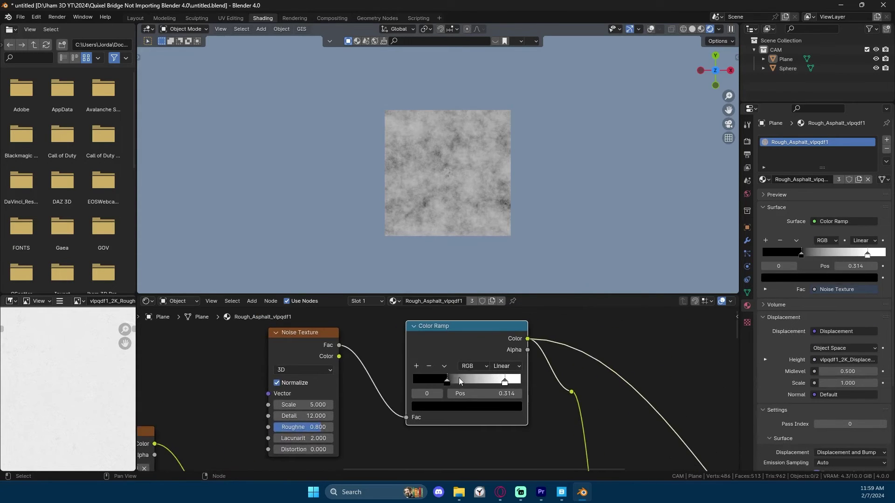
{"action": "left_click_drag", "start_coordinate": [455, 380], "coordinate": [500, 381]}
- Restore the full asphalt shader on the plane and duplicate the asphalt plane
{"action": "scroll", "coordinate": [409, 334], "scroll_direction": "down", "scroll_amount": 4}
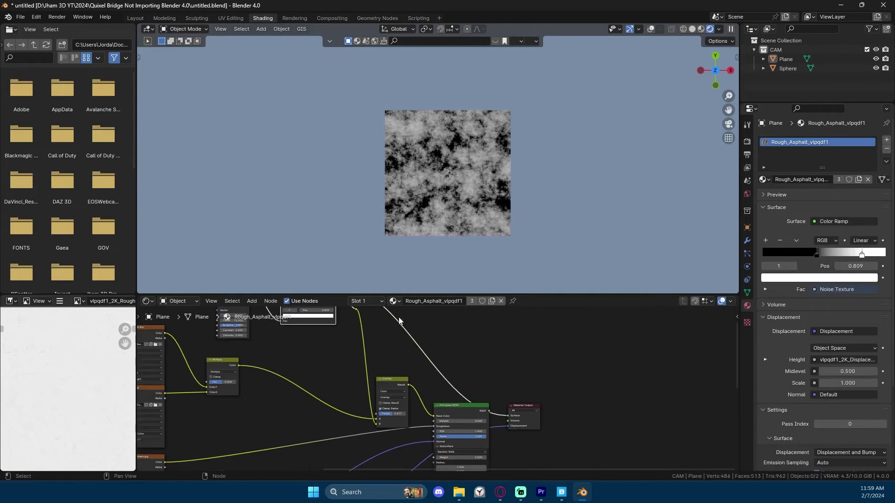
{"action": "left_click", "coordinate": [473, 411], "text": "ctrl+shift"}
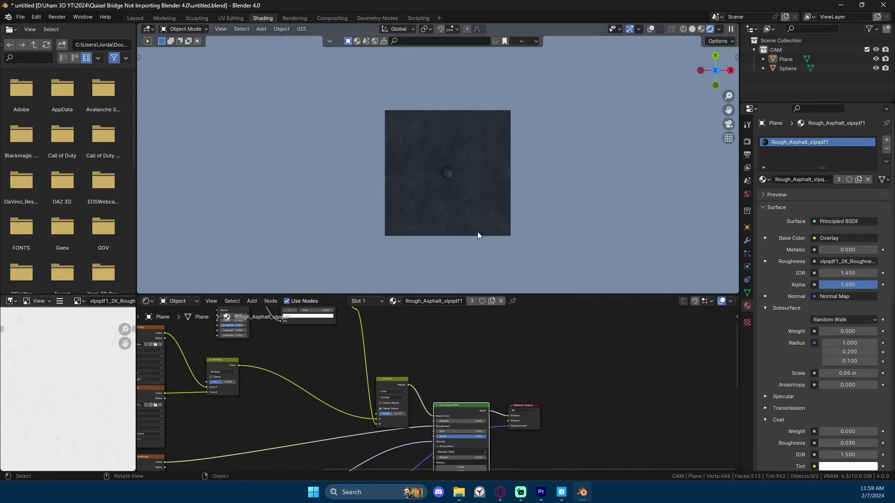
{"action": "scroll", "coordinate": [481, 234], "scroll_direction": "up", "scroll_amount": 3}
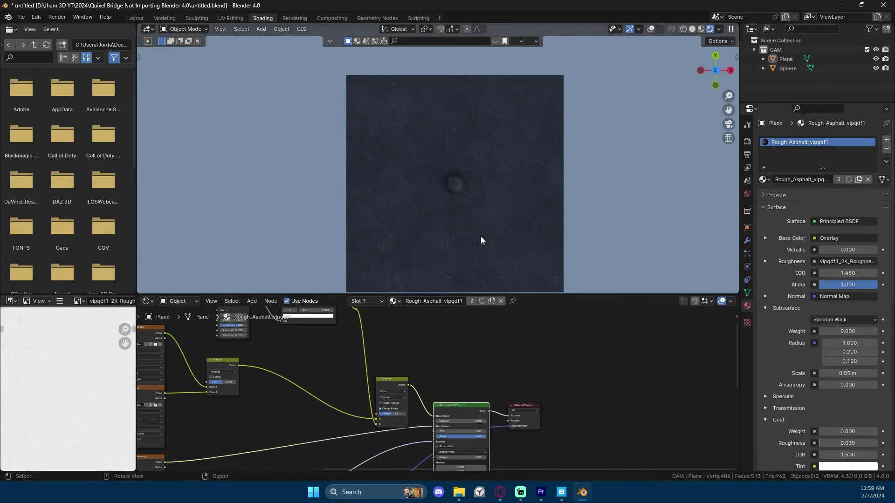
{"action": "scroll", "coordinate": [480, 237], "scroll_direction": "down", "scroll_amount": 3}
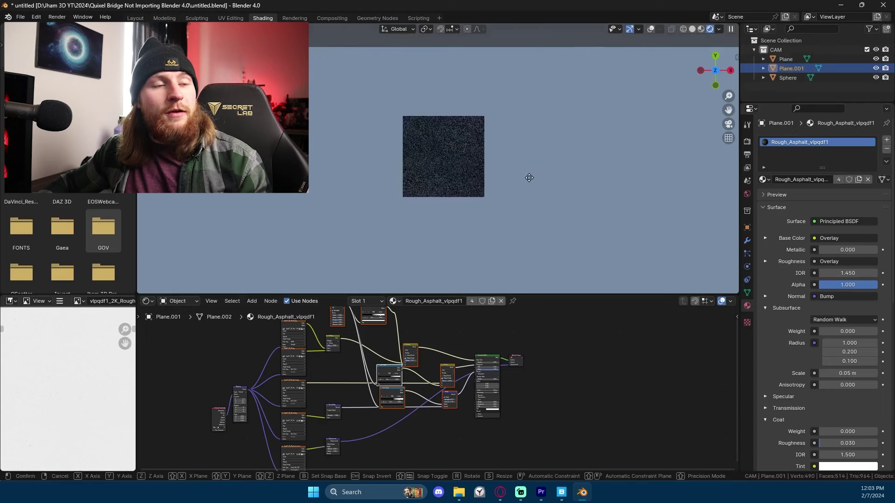
{"action": "key", "text": "shift+d"}
- Slide the copy along X beside the original and assign it the Small_Brick_skkpimo material
{"action": "key", "text": "x"}
{"action": "left_click", "coordinate": [611, 180]}
{"action": "left_click", "coordinate": [764, 179]}
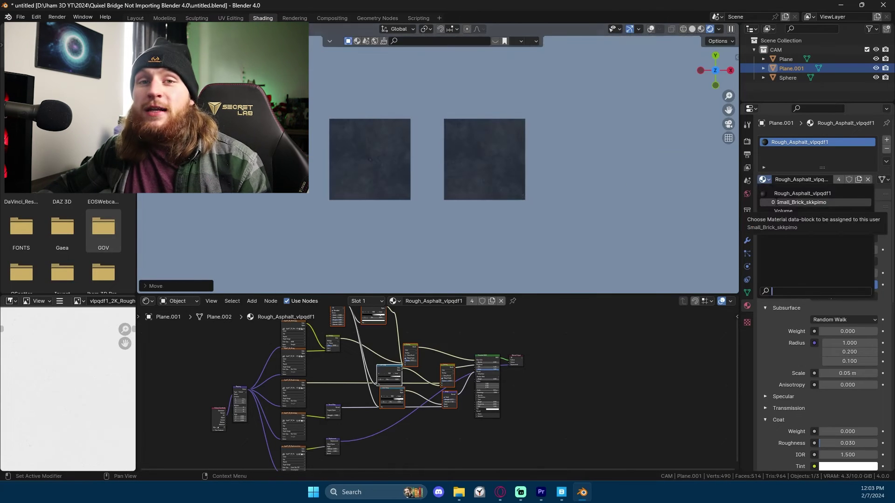
{"action": "left_click", "coordinate": [778, 202]}
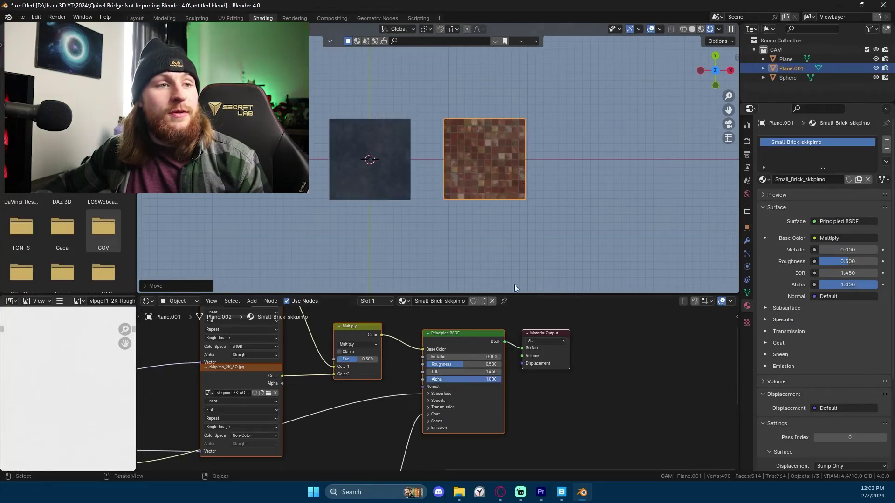
- Connect the brick Normal Map and Roughness into the Principled BSDF
{"action": "scroll", "coordinate": [517, 271], "scroll_direction": "up", "scroll_amount": 1}
{"action": "scroll", "coordinate": [484, 348], "scroll_direction": "down", "scroll_amount": 5}
{"action": "left_click_drag", "start_coordinate": [460, 406], "coordinate": [460, 345]}
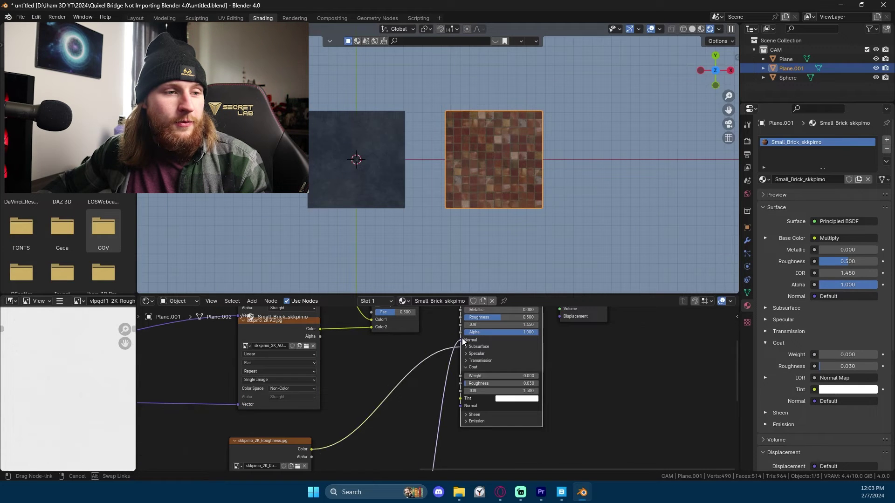
{"action": "left_click", "coordinate": [466, 346]}
{"action": "scroll", "coordinate": [459, 357], "scroll_direction": "down", "scroll_amount": 8}
{"action": "left_click", "coordinate": [378, 188]}
{"action": "scroll", "coordinate": [482, 354], "scroll_direction": "down", "scroll_amount": 5}
{"action": "middle_click_drag", "start_coordinate": [508, 352], "coordinate": [425, 364]}
{"action": "scroll", "coordinate": [428, 361], "scroll_direction": "up", "scroll_amount": 2}
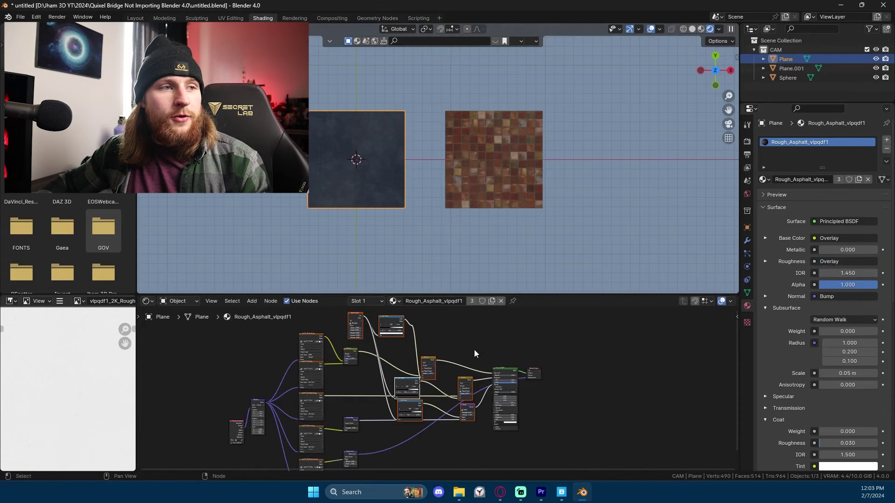
- Paste the copied asphalt anti-tiling nodes into the brick plane's material beside its shader nodes
{"action": "scroll", "coordinate": [472, 354], "scroll_direction": "down", "scroll_amount": 2}
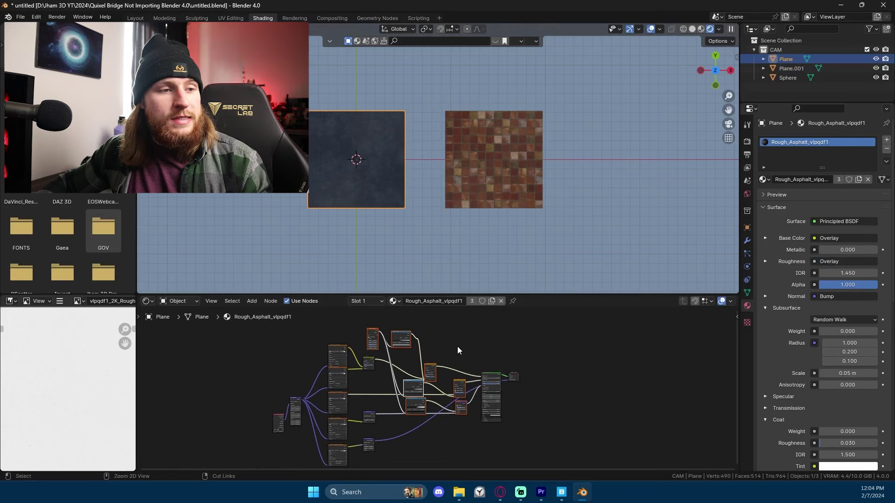
{"action": "left_click", "coordinate": [496, 182]}
{"action": "scroll", "coordinate": [455, 349], "scroll_direction": "down", "scroll_amount": 1}
{"action": "middle_click_drag", "start_coordinate": [455, 349], "coordinate": [484, 351]}
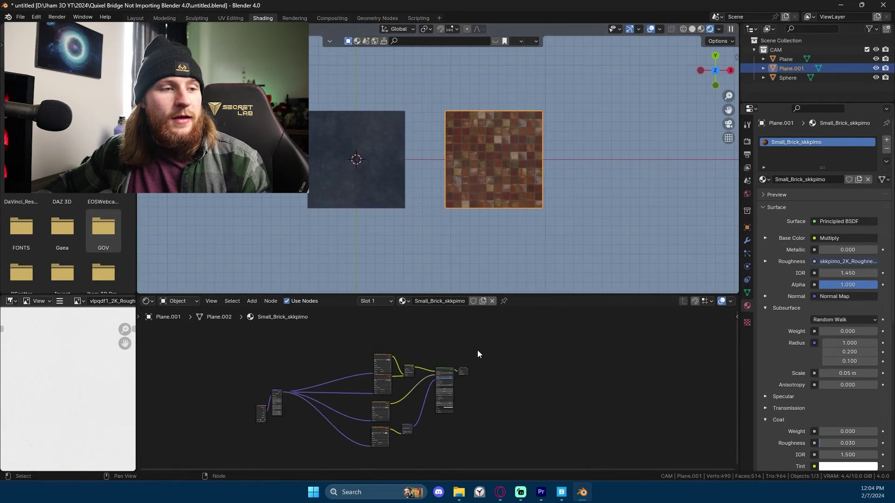
{"action": "left_click_drag", "start_coordinate": [507, 348], "coordinate": [486, 370]}
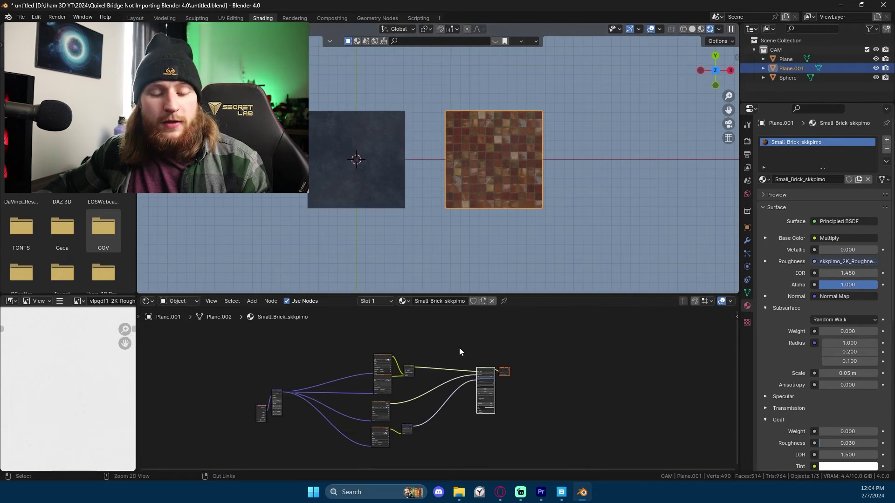
{"action": "key", "text": "ctrl+v"}
{"action": "key", "text": "g"}
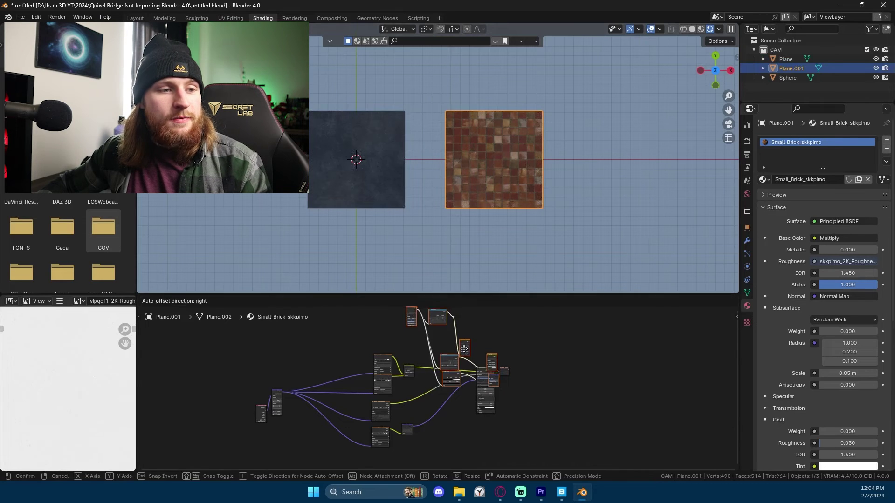
{"action": "left_click", "coordinate": [431, 373]}
- Move the Principled BSDF and Material Output right and place the pasted Overlay node near the shader
{"action": "scroll", "coordinate": [454, 372], "scroll_direction": "up", "scroll_amount": 8}
{"action": "middle_click_drag", "start_coordinate": [459, 373], "coordinate": [482, 354]}
{"action": "left_click_drag", "start_coordinate": [513, 337], "coordinate": [585, 361]}
{"action": "left_click_drag", "start_coordinate": [549, 358], "coordinate": [579, 357]}
{"action": "scroll", "coordinate": [509, 360], "scroll_direction": "up", "scroll_amount": 1}
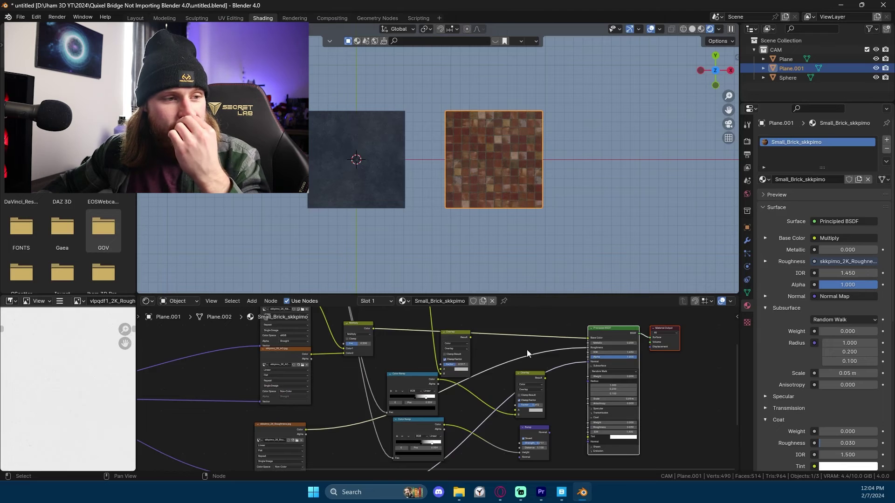
{"action": "left_click", "coordinate": [421, 375]}
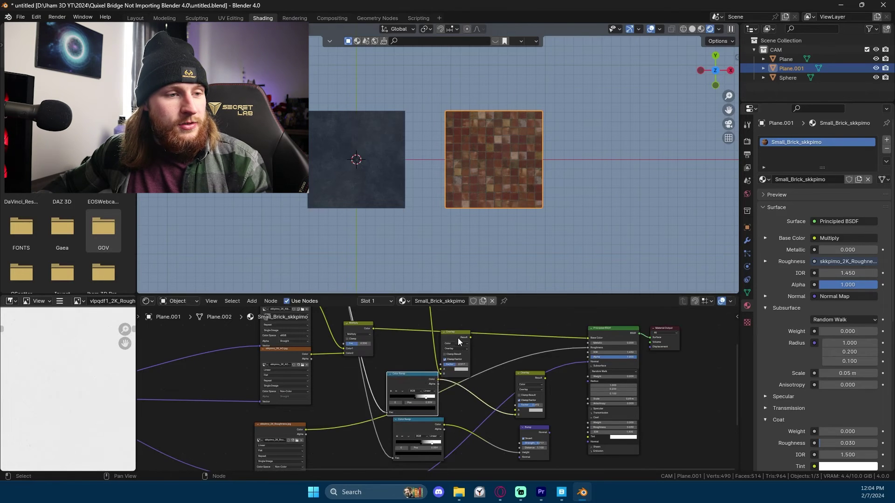
{"action": "left_click_drag", "start_coordinate": [457, 337], "coordinate": [485, 344]}
{"action": "scroll", "coordinate": [519, 361], "scroll_direction": "up", "scroll_amount": 2}
- Route the Multiply color through Overlay's A input into the brick Base Color
{"action": "left_click_drag", "start_coordinate": [519, 371], "coordinate": [339, 370]}
{"action": "left_click_drag", "start_coordinate": [383, 323], "coordinate": [512, 370]}
{"action": "middle_click_drag", "start_coordinate": [248, 408], "coordinate": [283, 365]}
{"action": "left_click_drag", "start_coordinate": [290, 388], "coordinate": [303, 370]}
{"action": "left_click_drag", "start_coordinate": [463, 385], "coordinate": [464, 362]}
- Route the brick roughness map through the second Overlay into the shader's Roughness
{"action": "left_click_drag", "start_coordinate": [547, 341], "coordinate": [445, 409]}
{"action": "left_click_drag", "start_coordinate": [487, 362], "coordinate": [547, 340]}
{"action": "scroll", "coordinate": [515, 397], "scroll_direction": "down", "scroll_amount": 2}
{"action": "middle_click_drag", "start_coordinate": [419, 441], "coordinate": [454, 376]}
{"action": "scroll", "coordinate": [454, 376], "scroll_direction": "up", "scroll_amount": 3}
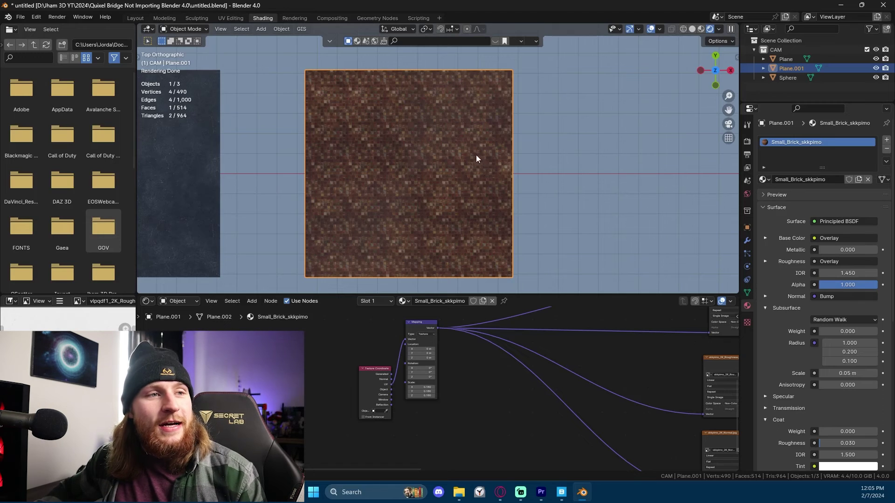
- Set the Color Management exposure in Render Properties to 0.503
{"action": "scroll", "coordinate": [474, 161], "scroll_direction": "down", "scroll_amount": 2}
{"action": "left_click", "coordinate": [746, 142]}
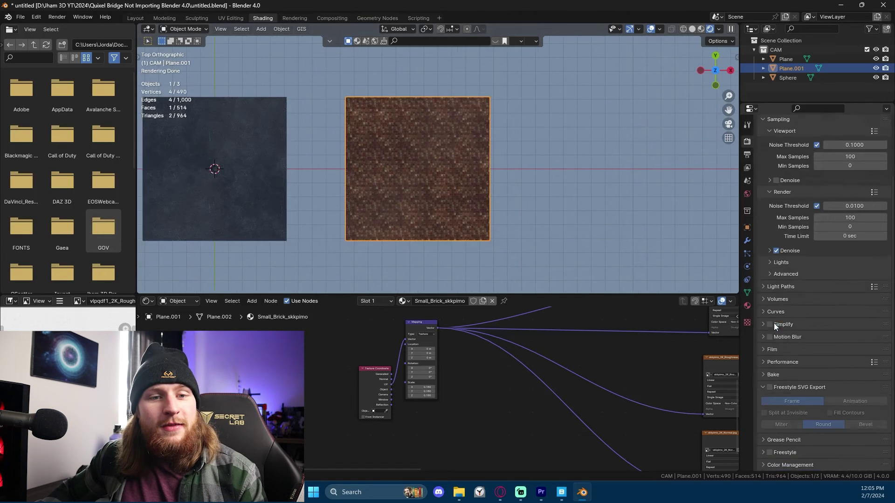
{"action": "left_click", "coordinate": [785, 465]}
{"action": "scroll", "coordinate": [784, 462], "scroll_direction": "down", "scroll_amount": 5}
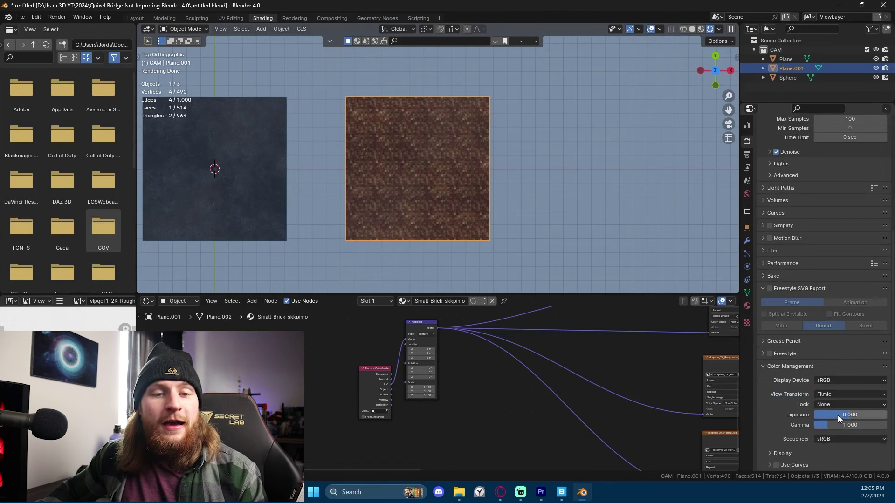
{"action": "left_click_drag", "start_coordinate": [838, 415], "coordinate": [856, 415]}
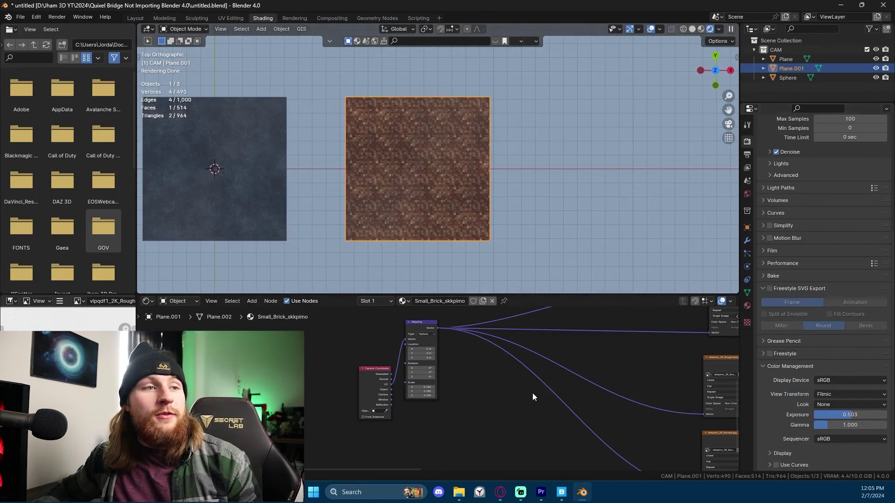
- Mute the Multiply, color ramp, Overlay and Bump nodes to compare the brick with and without anti-tiling
{"action": "scroll", "coordinate": [483, 348], "scroll_direction": "down", "scroll_amount": 4}
{"action": "middle_click_drag", "start_coordinate": [483, 349], "coordinate": [146, 434]}
{"action": "left_click", "coordinate": [358, 374]}
{"action": "left_click", "coordinate": [408, 406], "text": "shift"}
{"action": "left_click", "coordinate": [472, 399], "text": "shift"}
{"action": "middle_click_drag", "start_coordinate": [452, 424], "coordinate": [468, 381]}
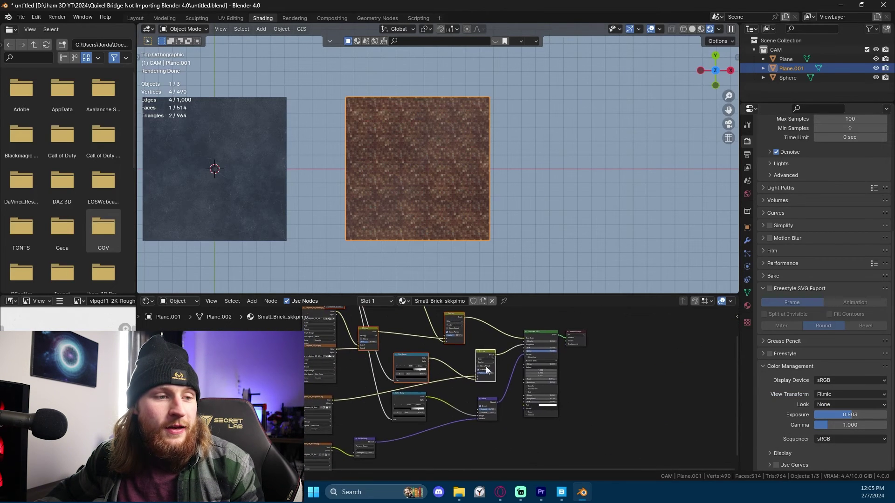
{"action": "left_click", "coordinate": [419, 401], "text": "shift"}
{"action": "left_click", "coordinate": [488, 405]}
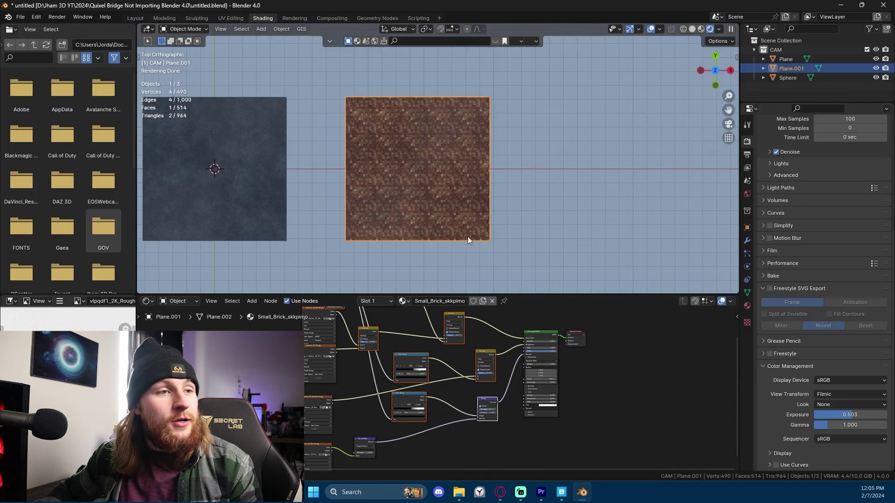
{"action": "key", "text": "m"}
{"action": "key", "text": "m"}
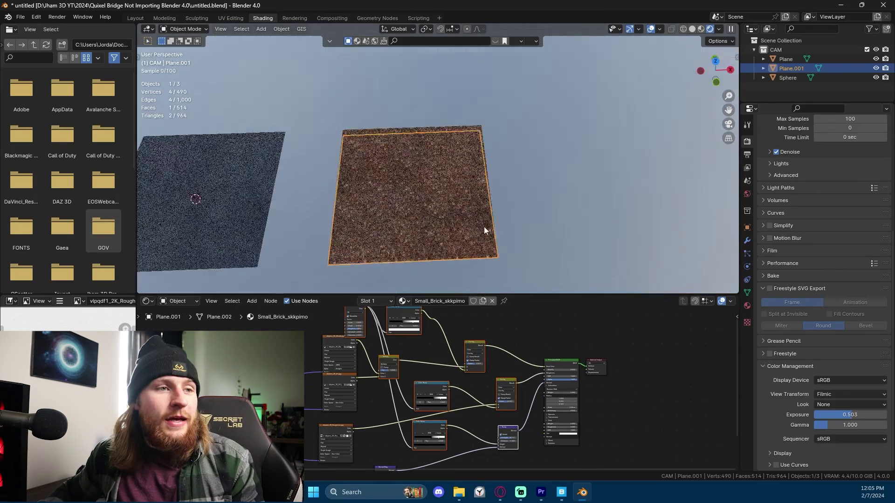
- Lower the brick Overlay node's factor to 0.683
{"action": "scroll", "coordinate": [484, 220], "scroll_direction": "up", "scroll_amount": 5}
{"action": "middle_click_drag", "start_coordinate": [484, 227], "coordinate": [539, 152]}
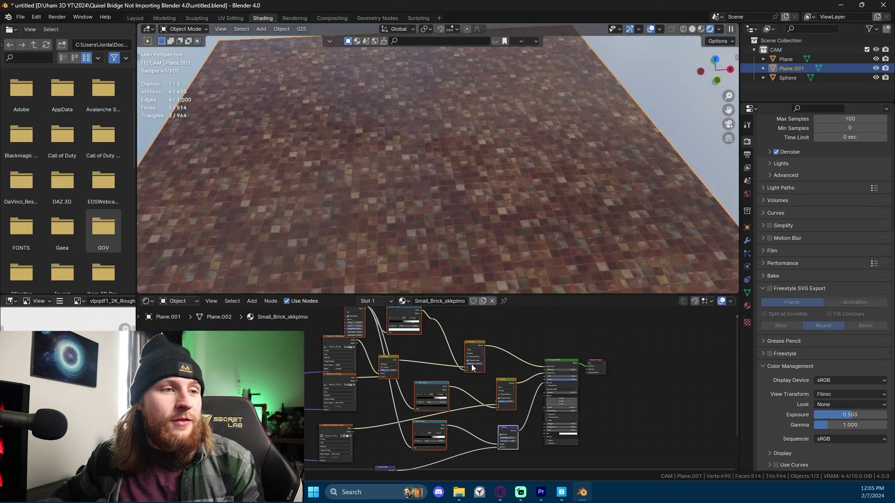
{"action": "scroll", "coordinate": [471, 367], "scroll_direction": "down", "scroll_amount": 2}
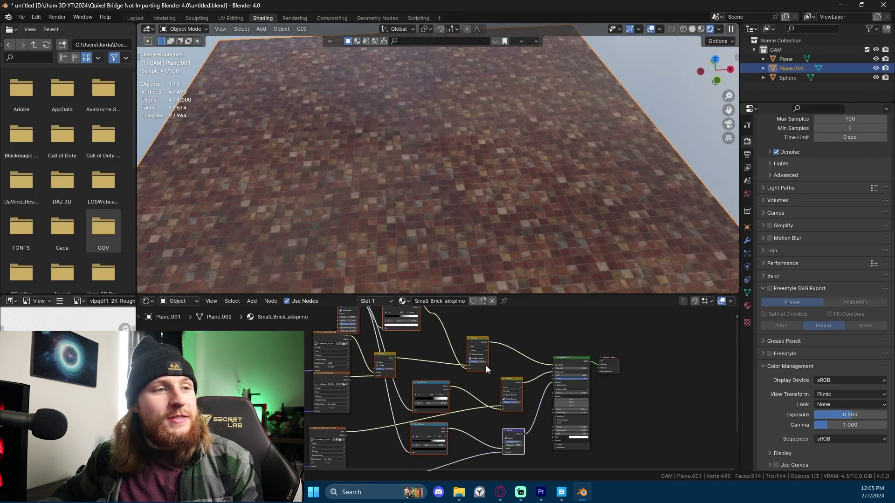
{"action": "scroll", "coordinate": [468, 347], "scroll_direction": "up", "scroll_amount": 4}
{"action": "left_click_drag", "start_coordinate": [505, 343], "coordinate": [490, 343]}
- In top view, soften the noise Color Ramp mask, putting the white stop at 0.765
{"action": "key", "text": "KP_7"}
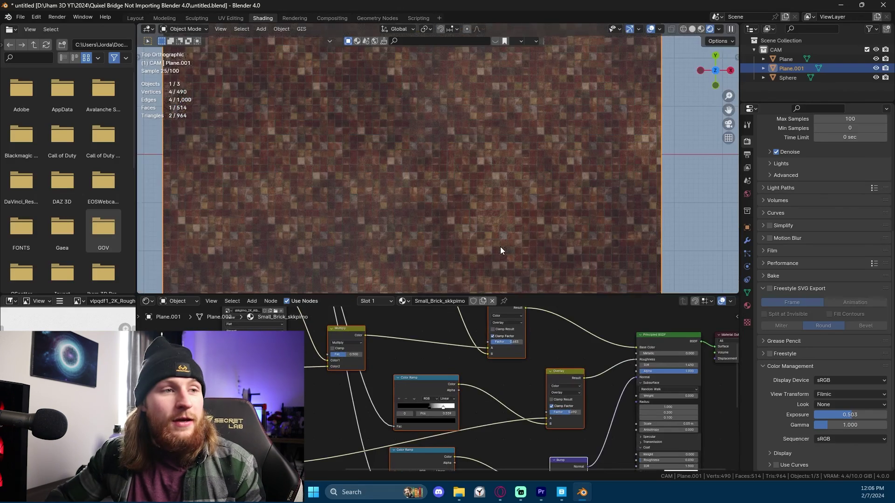
{"action": "scroll", "coordinate": [546, 359], "scroll_direction": "up", "scroll_amount": 2}
{"action": "middle_click_drag", "start_coordinate": [546, 362], "coordinate": [480, 362]}
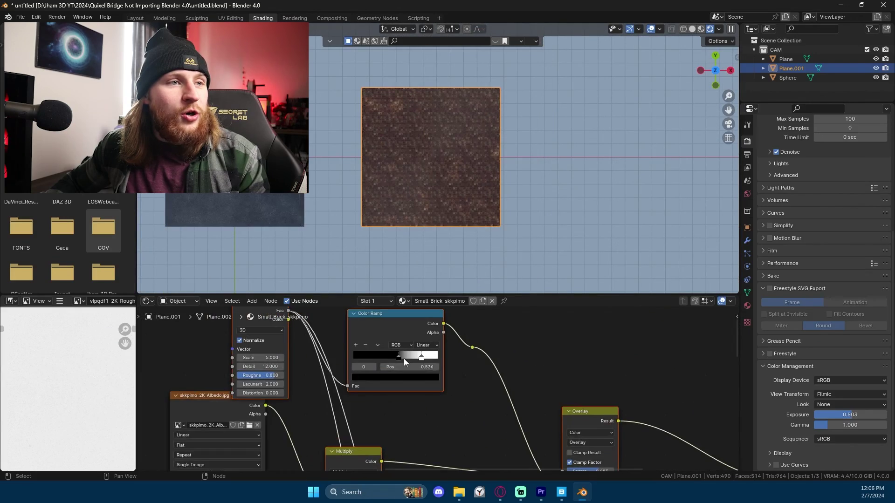
{"action": "mouse_move", "coordinate": [403, 359]}
{"action": "left_mouse_down"}
{"action": "mouse_move", "coordinate": [395, 358]}
{"action": "mouse_move", "coordinate": [413, 356]}
{"action": "left_mouse_up"}
{"action": "left_click", "coordinate": [419, 358]}
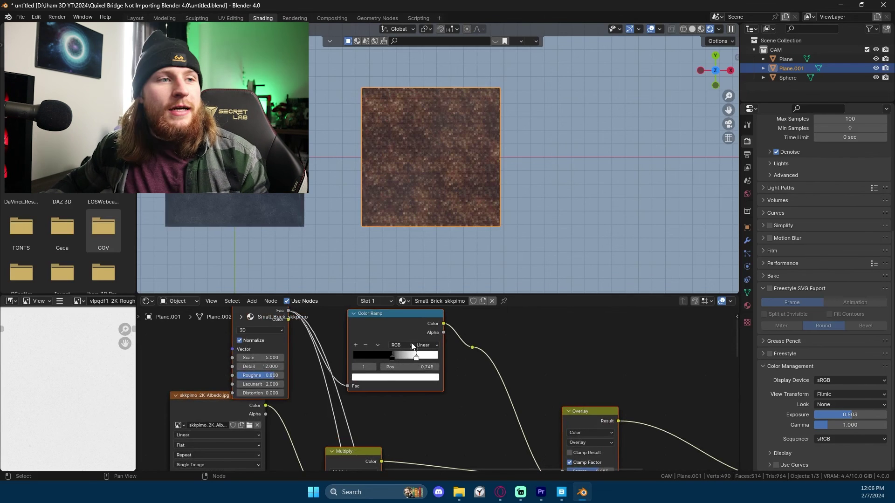
{"action": "scroll", "coordinate": [480, 376], "scroll_direction": "down", "scroll_amount": 1}
{"action": "middle_click_drag", "start_coordinate": [481, 376], "coordinate": [446, 342]}
{"action": "scroll", "coordinate": [373, 390], "scroll_direction": "down", "scroll_amount": 3}
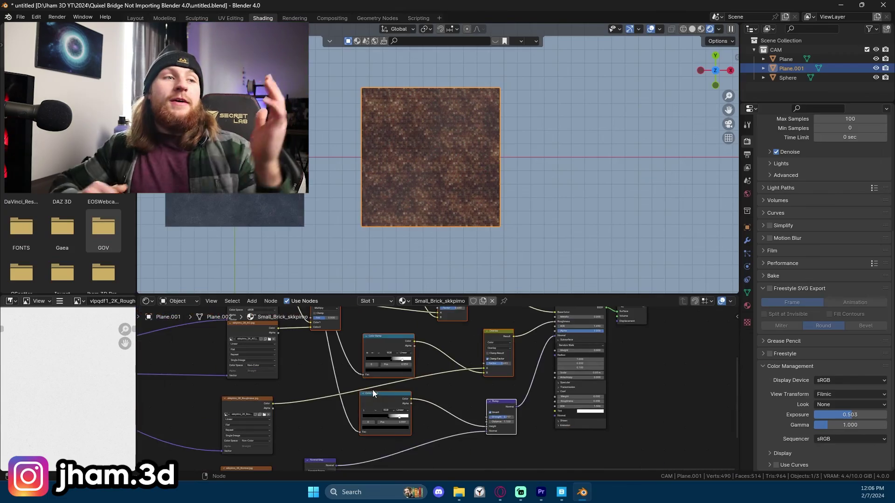